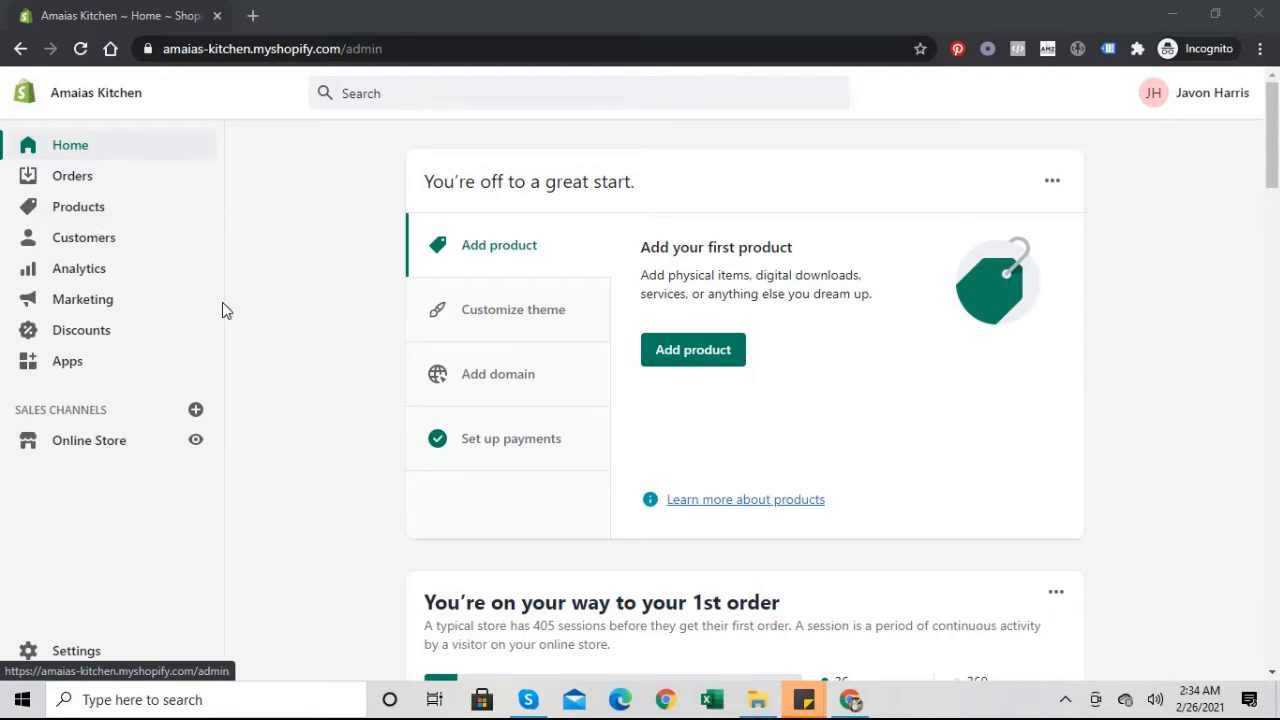
Step: Start a new blank page from Online Store > Pages and place the cursor in its content area
left_click(95, 446)
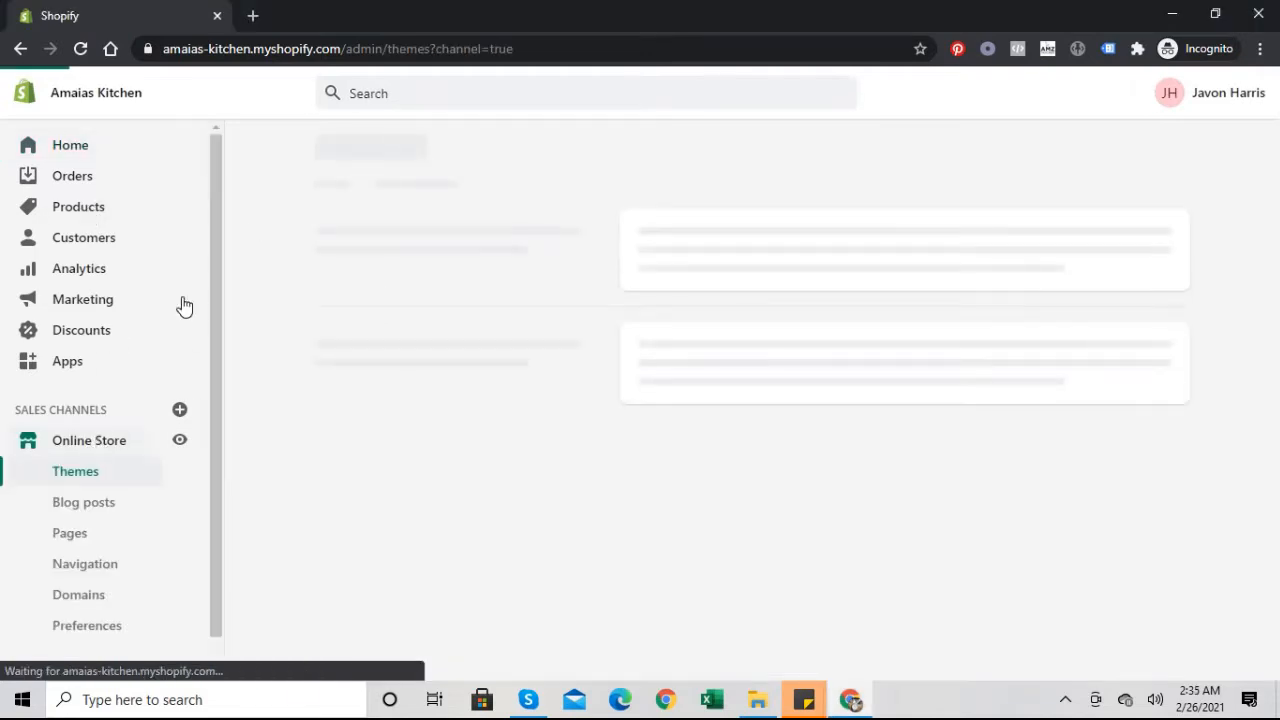
left_click(80, 535)
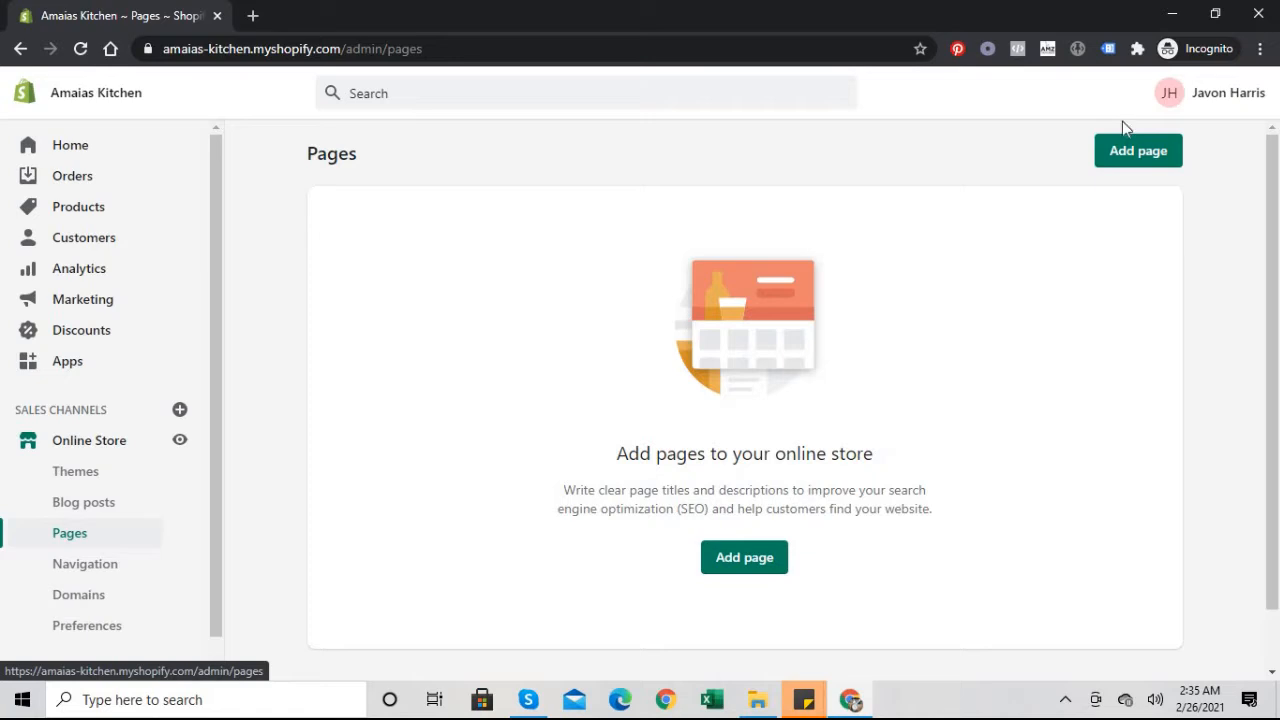
left_click(1127, 160)
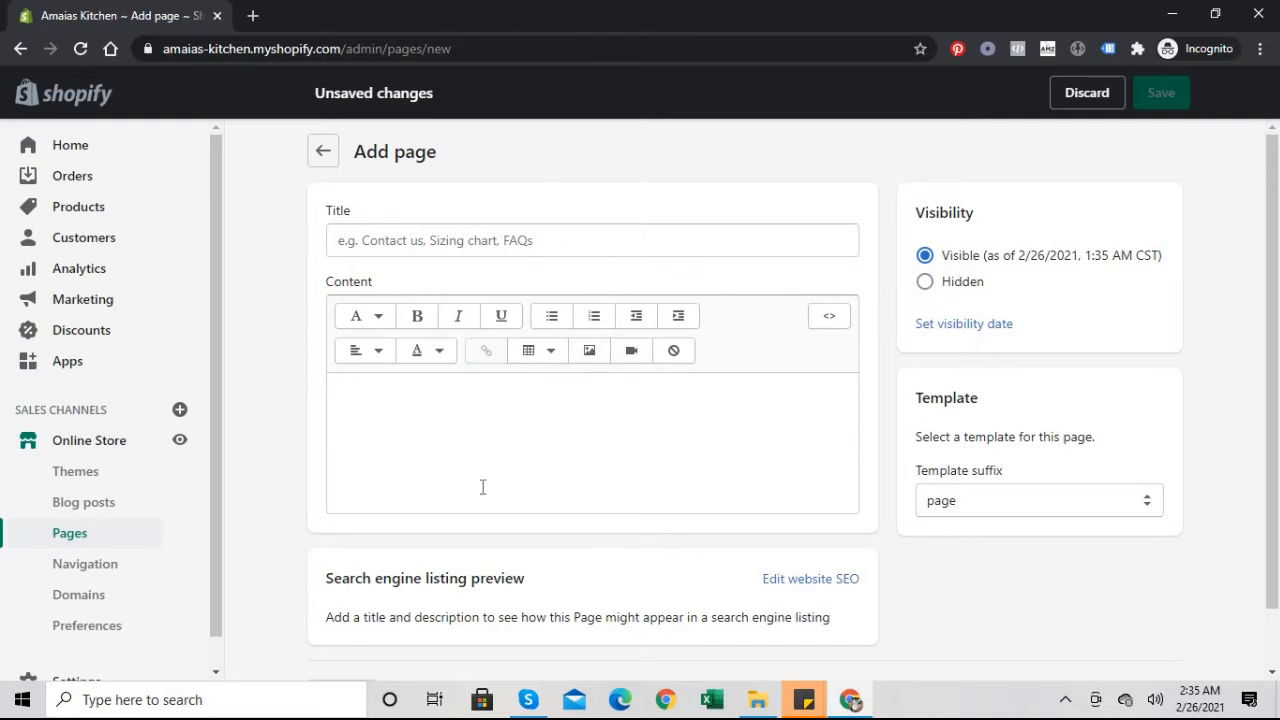
left_click(545, 453)
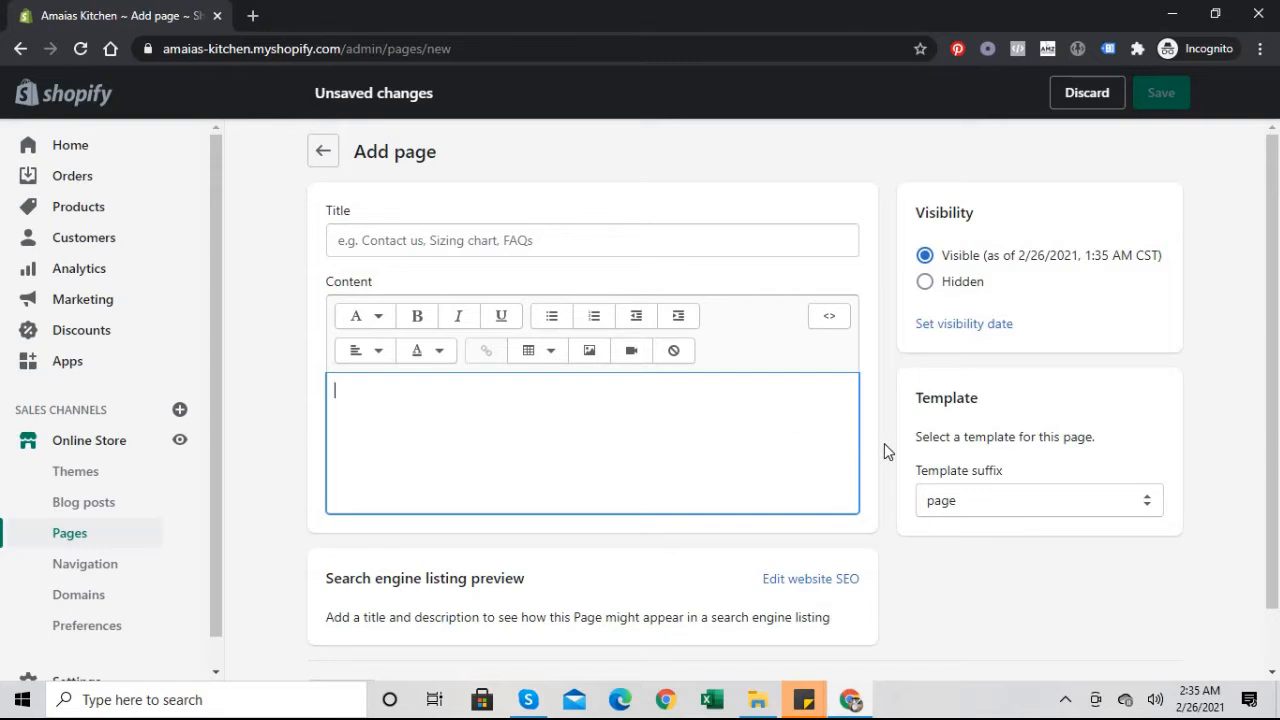
mouse_move(1269, 376)
left_mouse_down()
mouse_move(1269, 434)
mouse_move(1269, 396)
left_mouse_up()
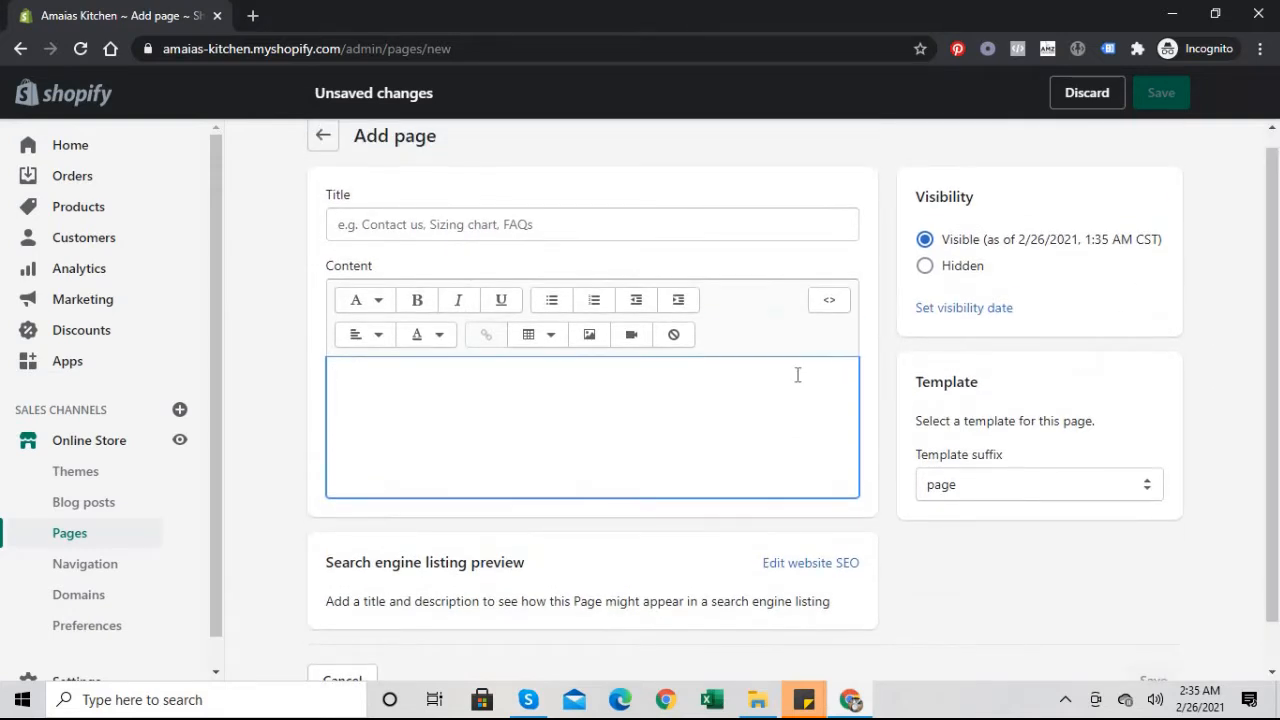
Step: Title the page 'Contact Us' and write an intro inviting questions via the methods below
left_click(558, 228)
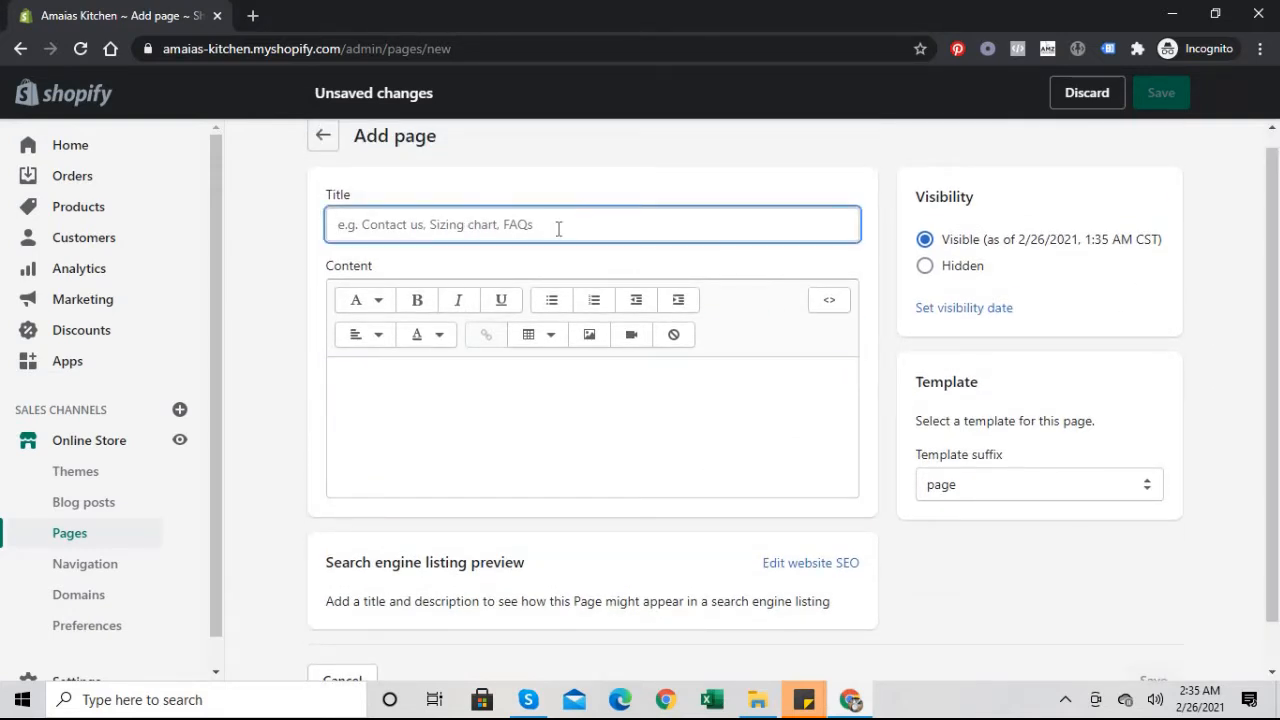
type("Contac")
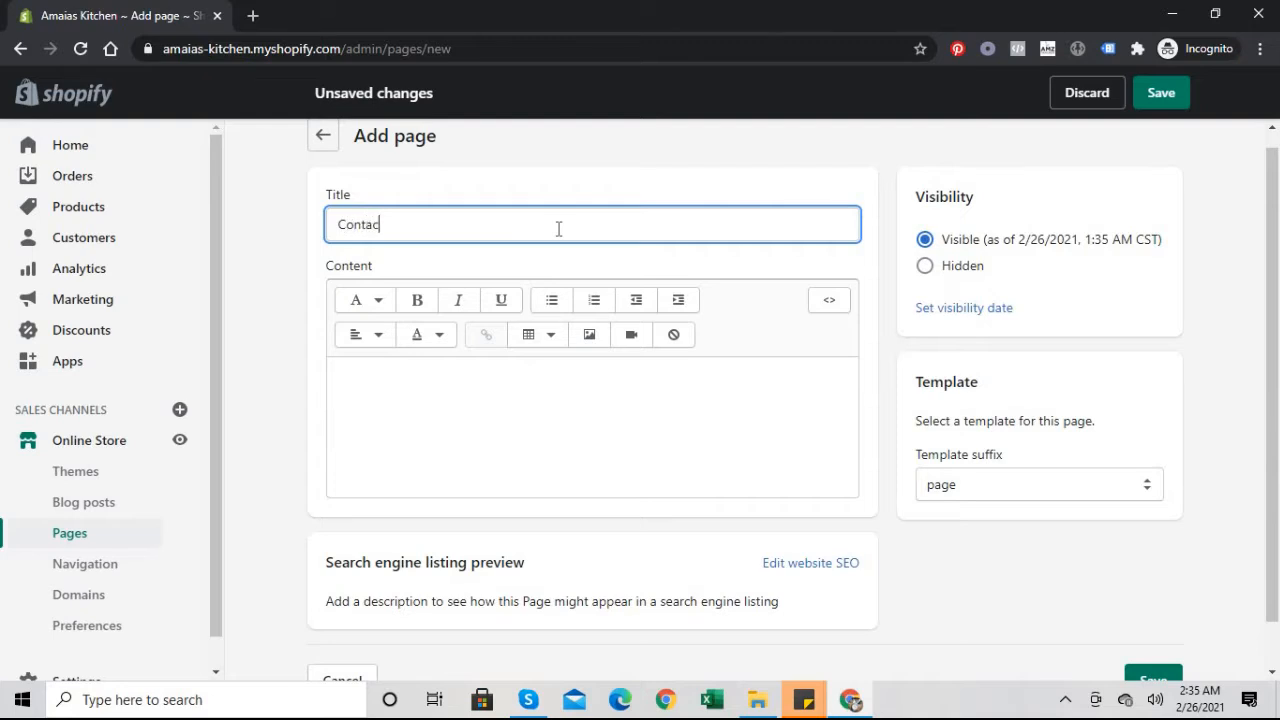
type("t Us")
left_click(457, 435)
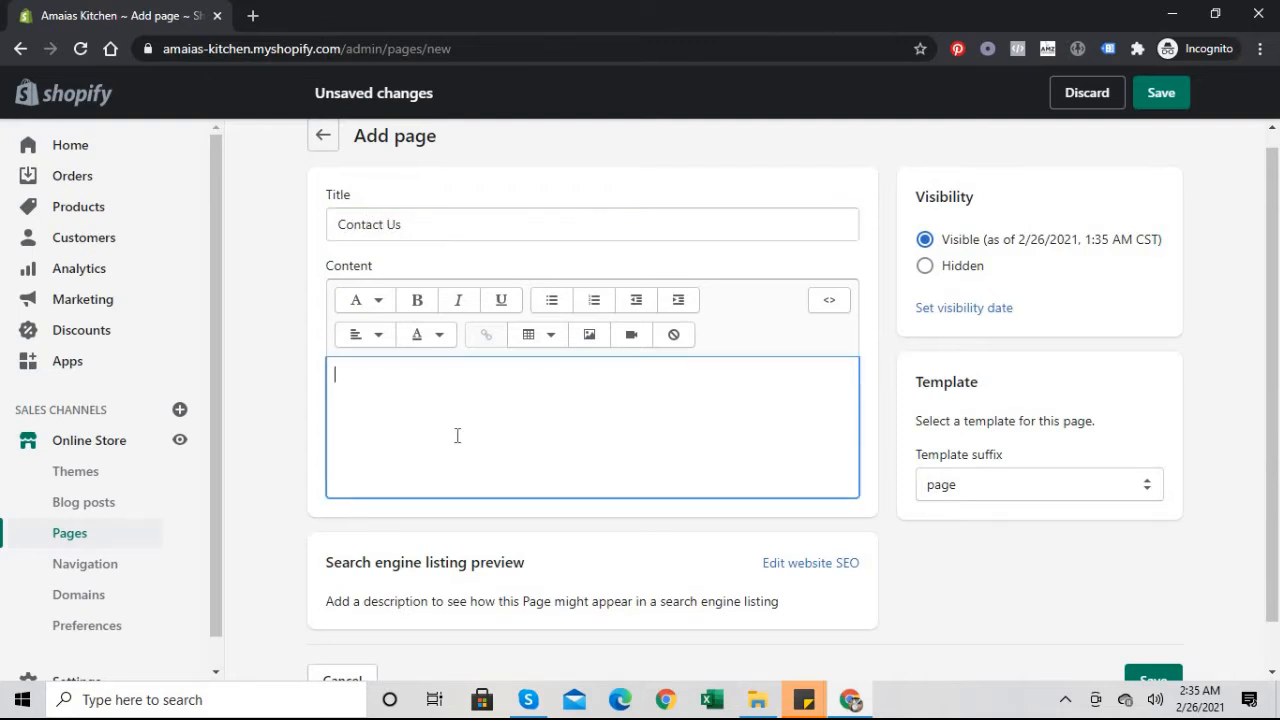
type("Need help with")
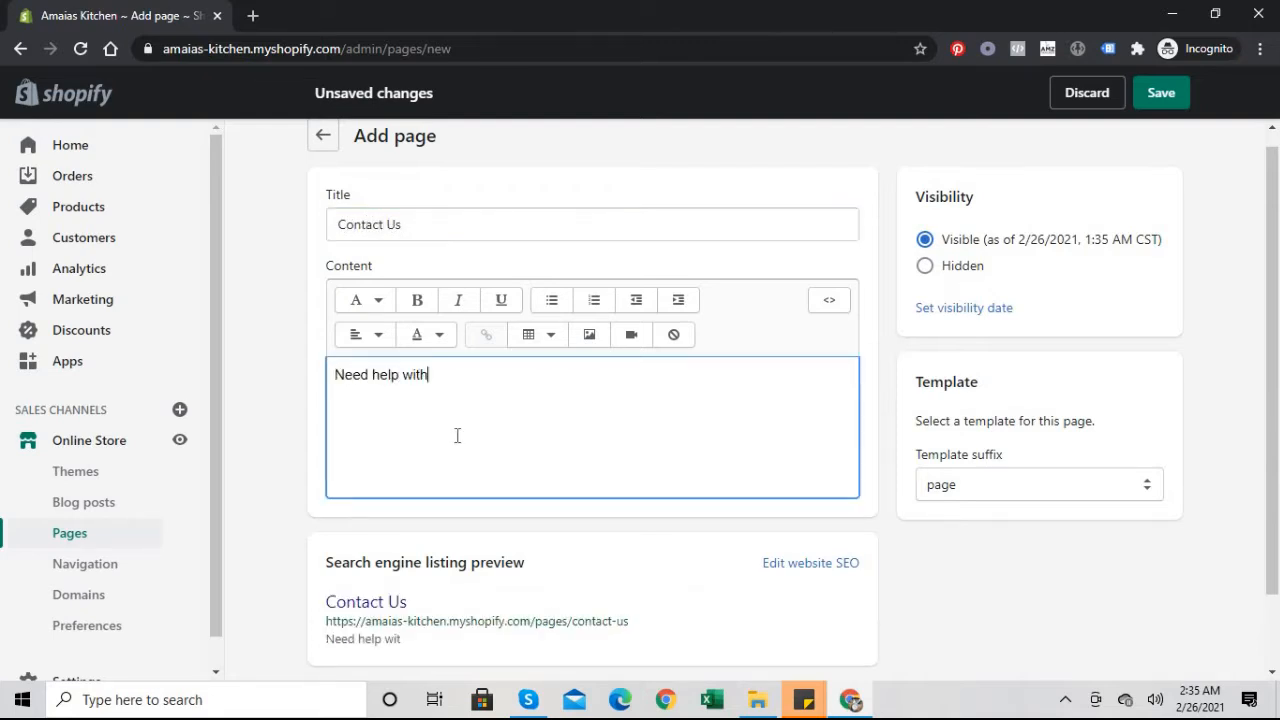
type(" your order or hve a")
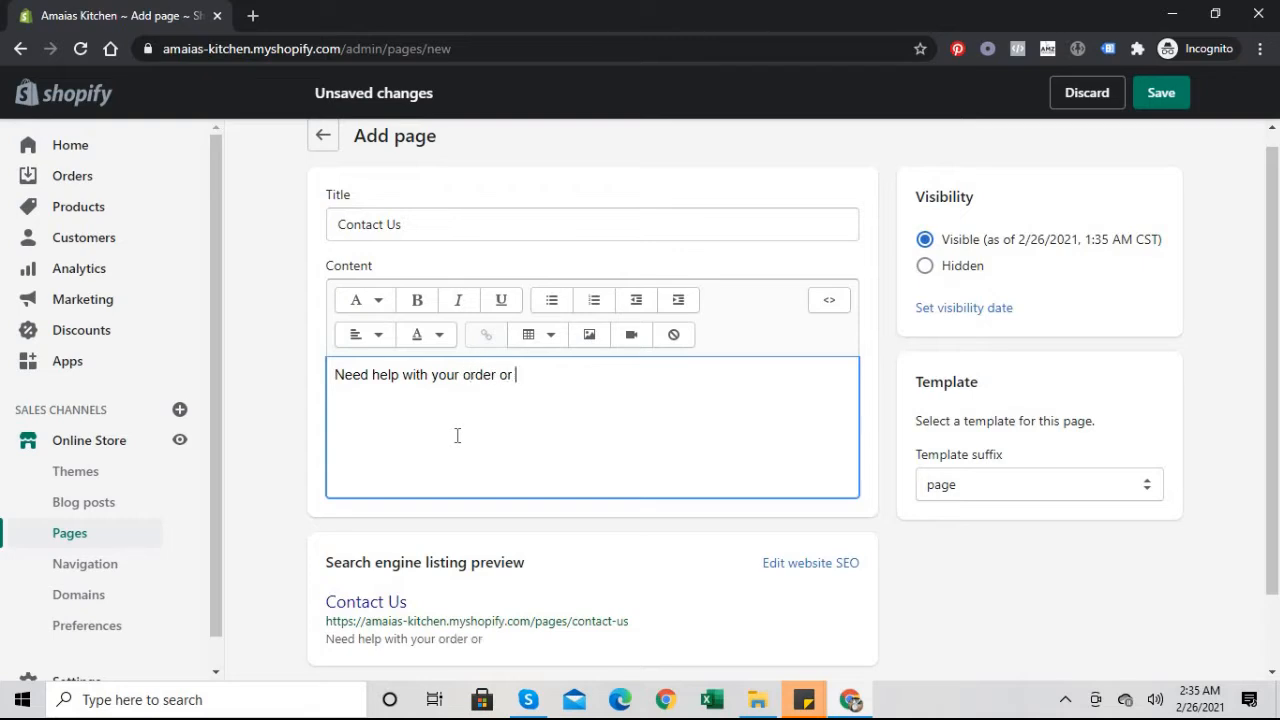
key("BackSpace")
key("BackSpace")
key("BackSpace")
key("BackSpace")
key("BackSpace")
type("have a question that")
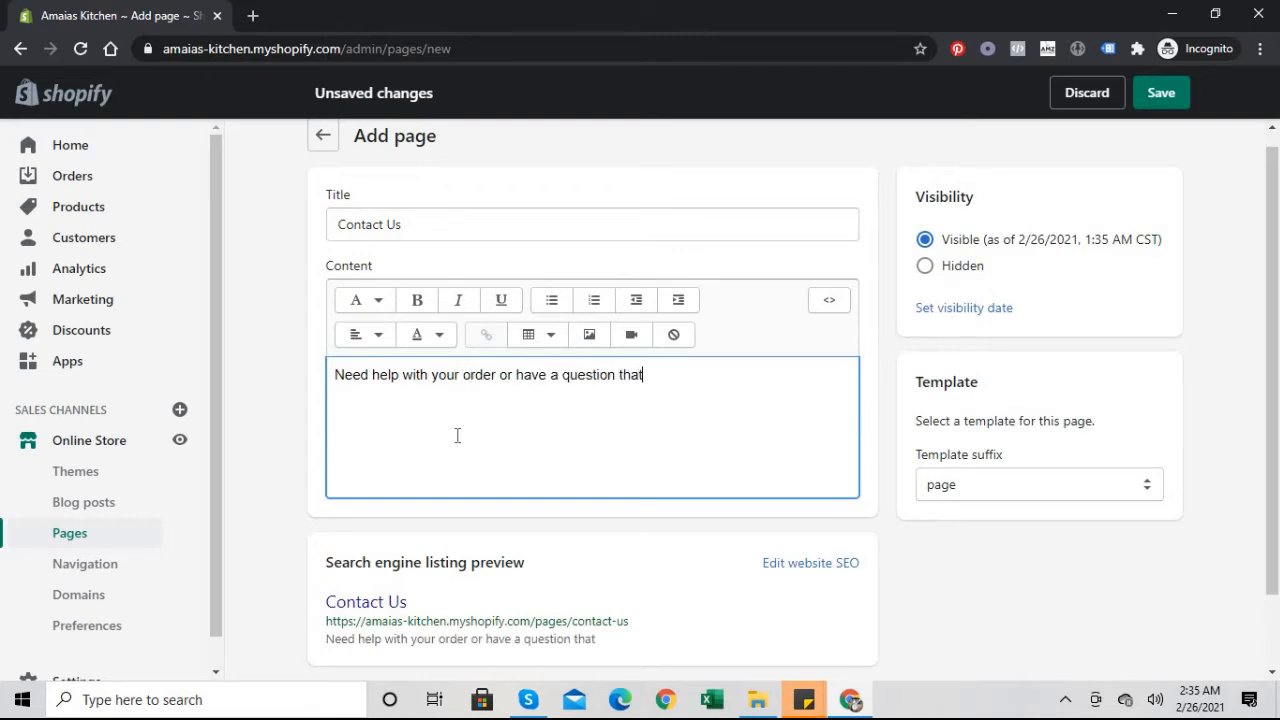
type(" you'd like answered? pleas")
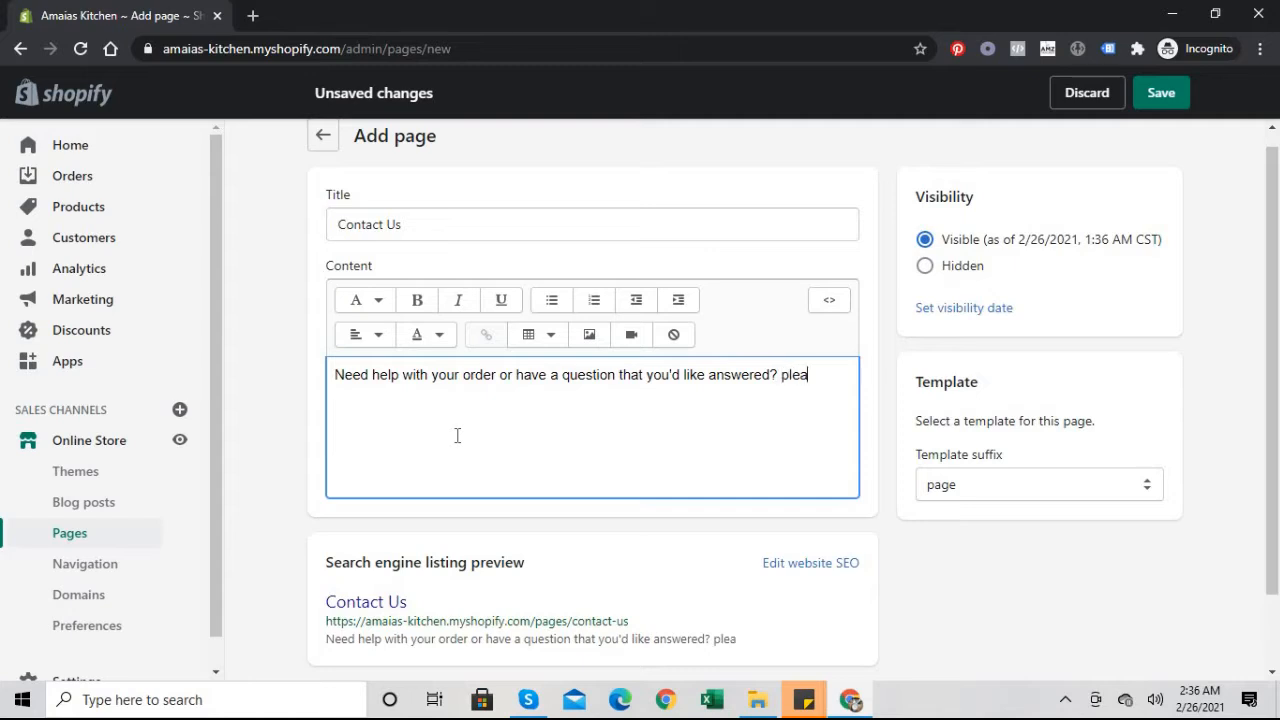
key("BackSpace")
key("BackSpace")
key("BackSpace")
key("BackSpace")
key("BackSpace")
type("Don't hesitate to contact us using any")
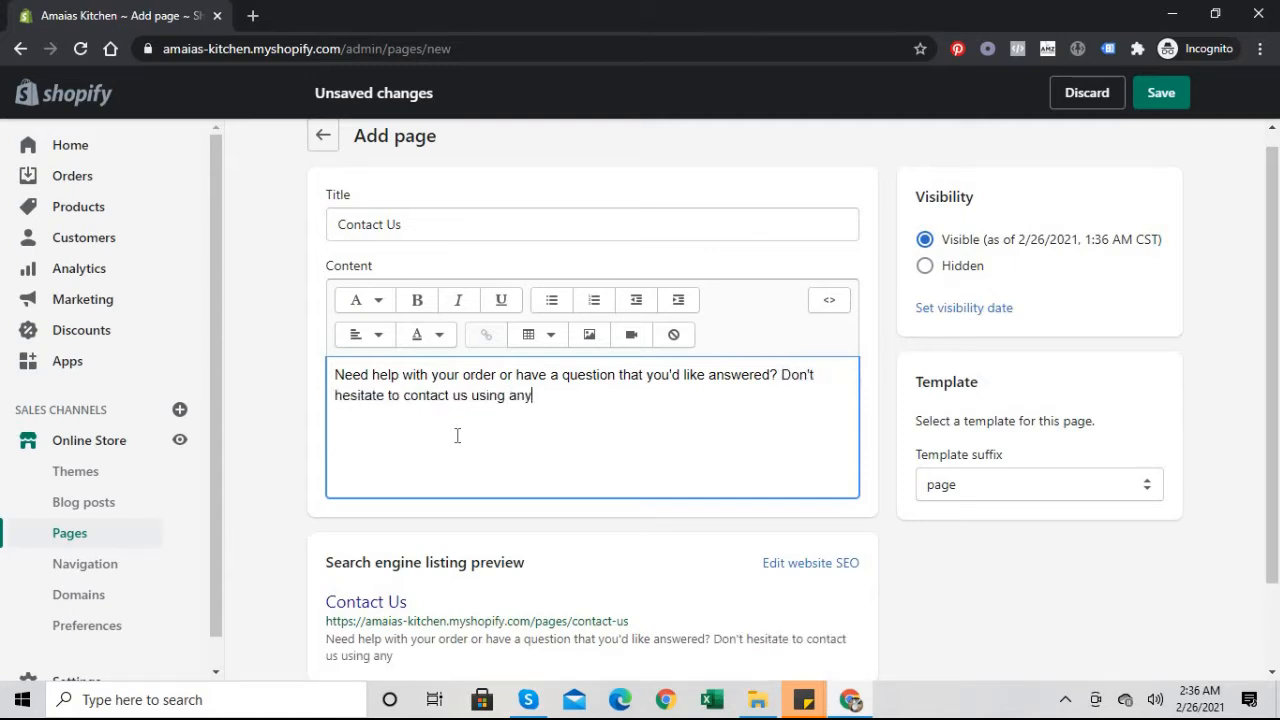
type(" of the methods be")
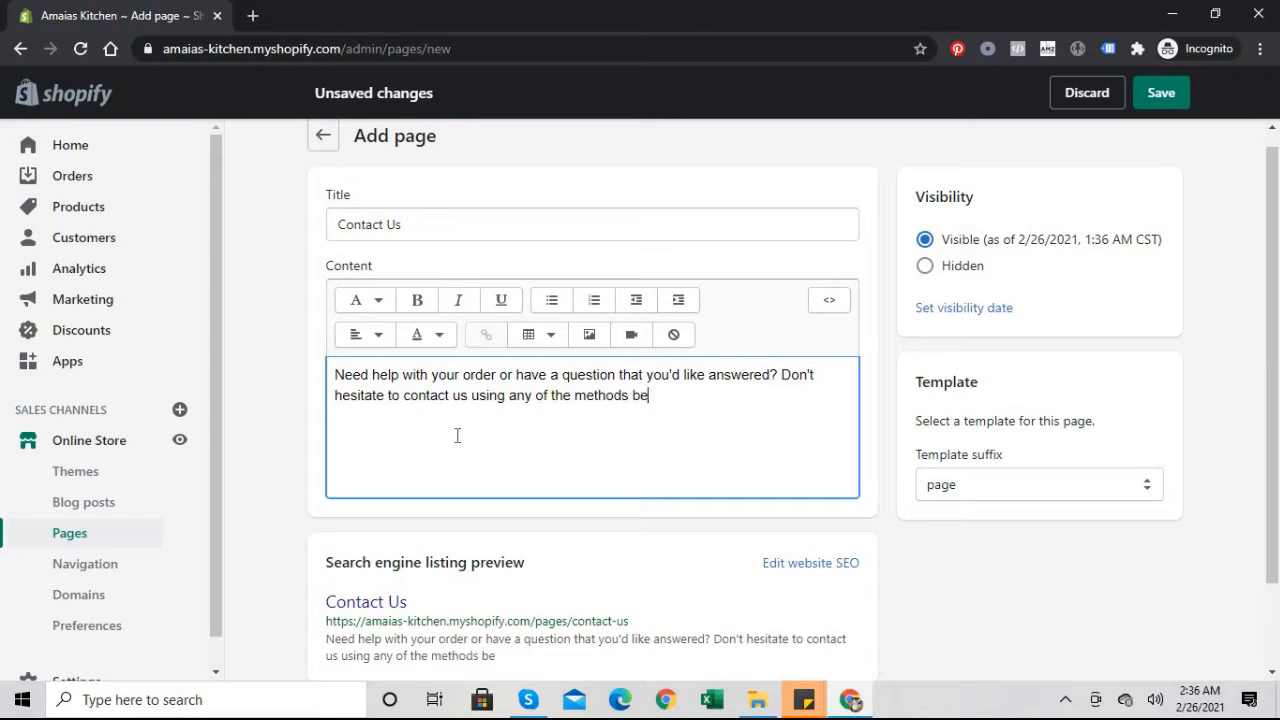
type("low.")
key("Return")
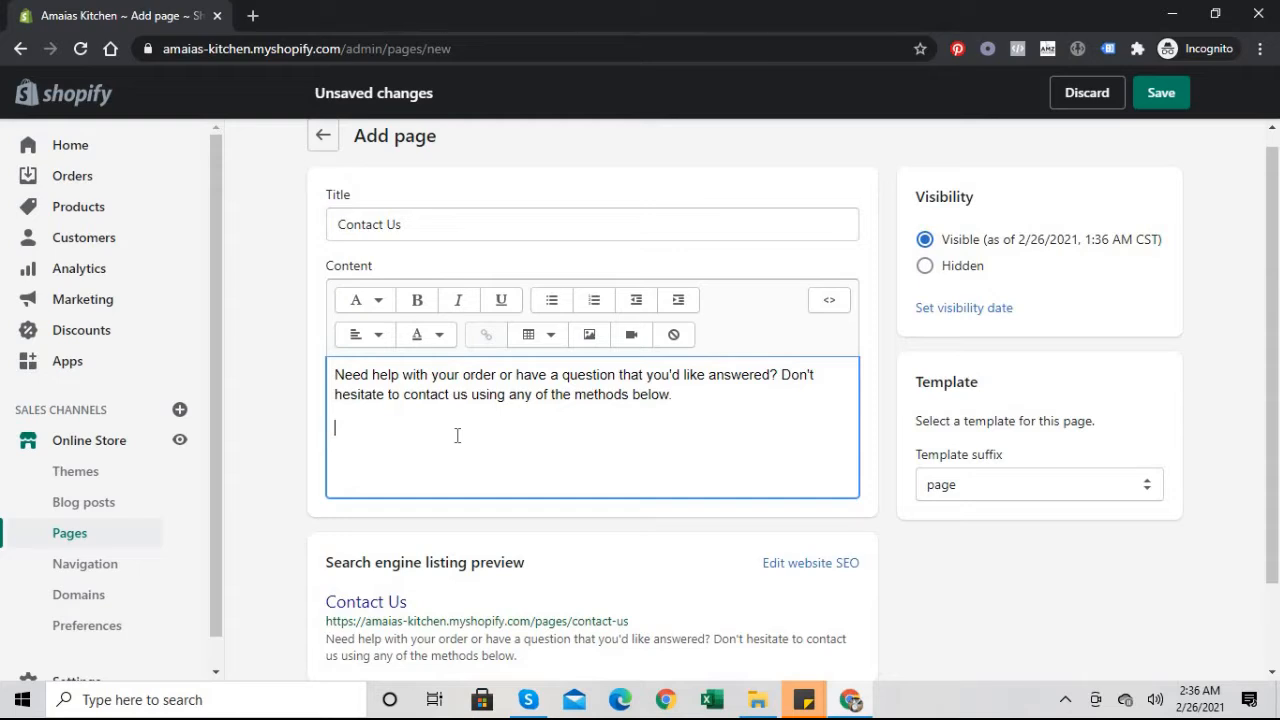
Step: Add the sentence promising a customer service reply within 24 hours
left_click(699, 395)
type("One of a")
key("BackSpace")
key("BackSpace")
key("BackSpace")
key("BackSpace")
key("BackSpace")
key("BackSpace")
key("BackSpace")
key("BackSpace")
key("BackSpace")
key("Return")
type("One ")
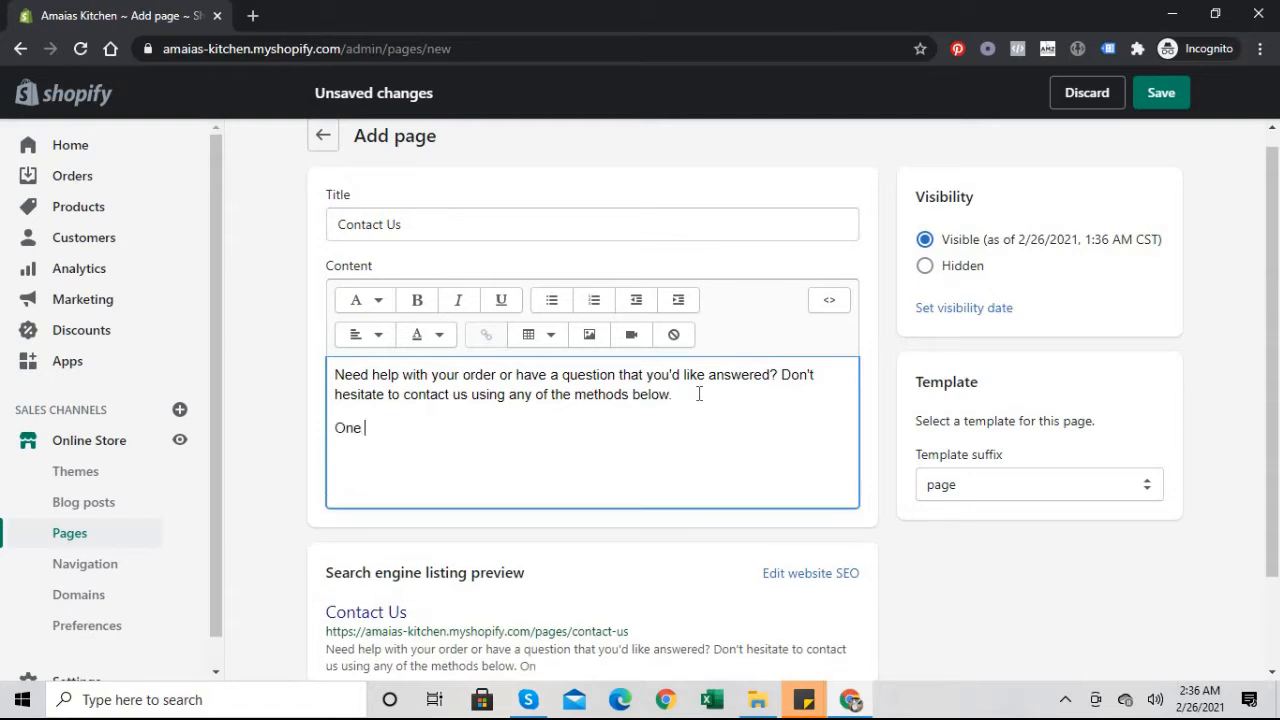
type("of our custo")
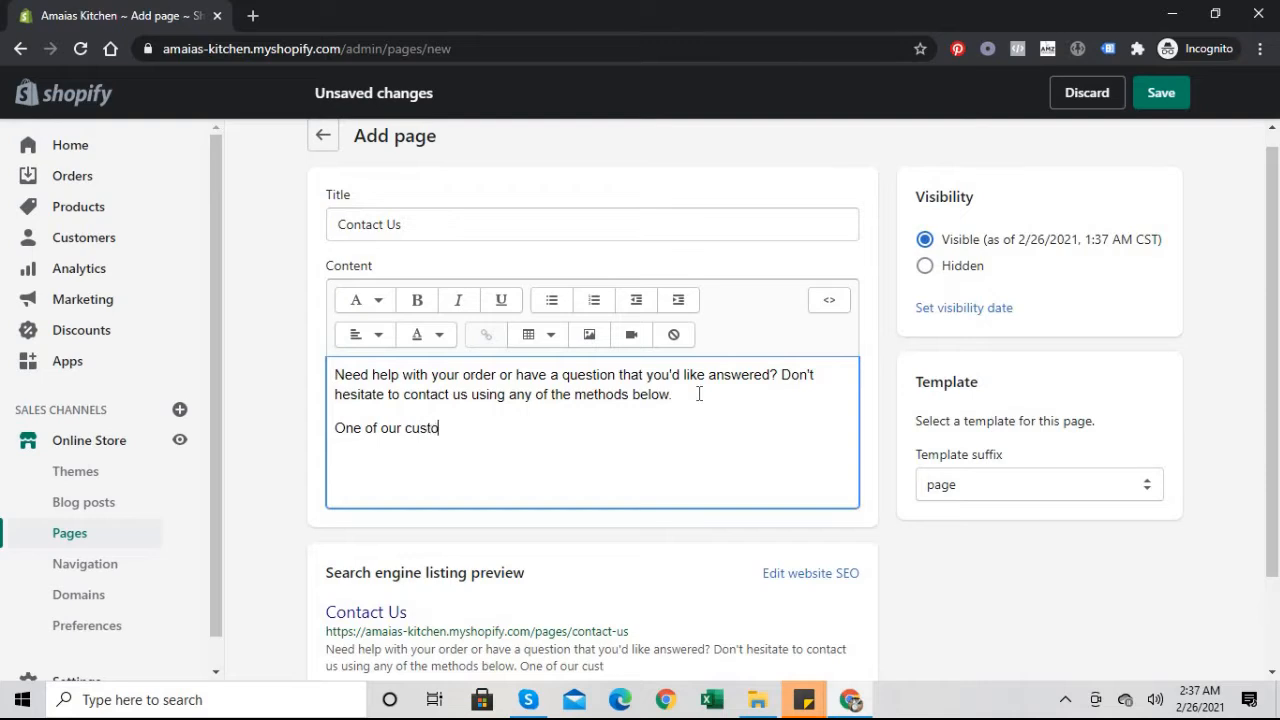
type("mer servic")
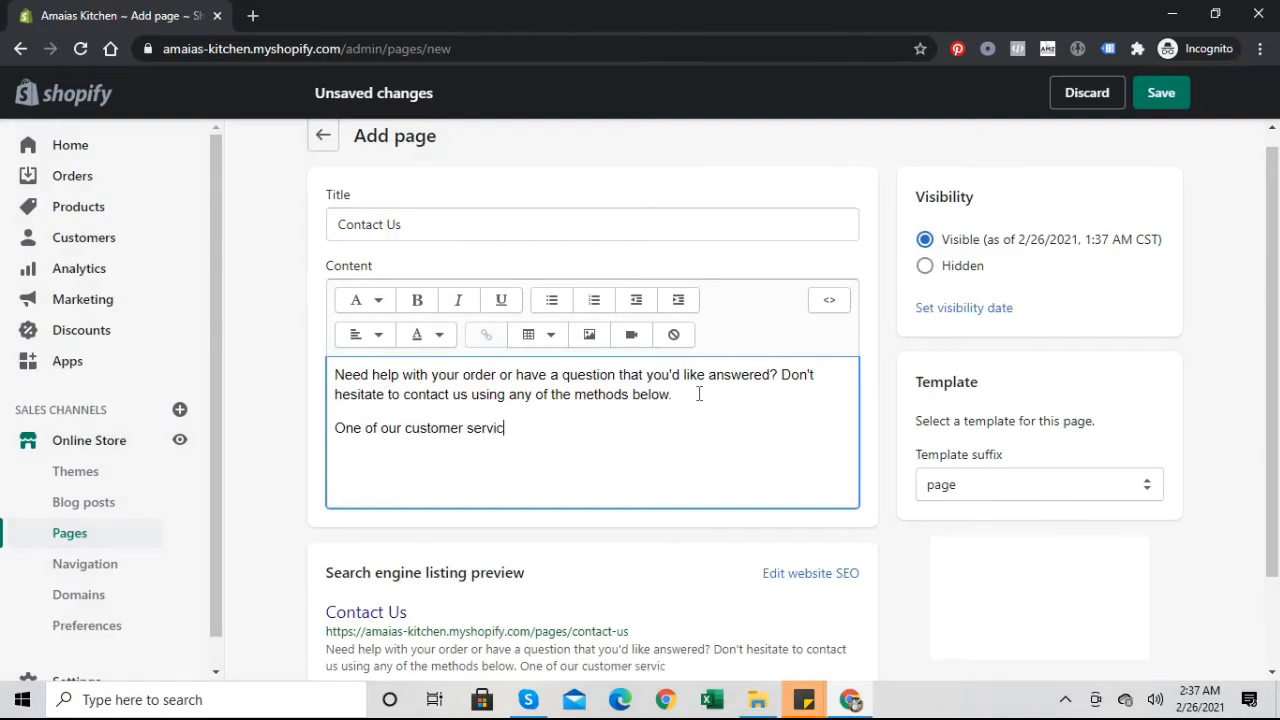
type("e rep")
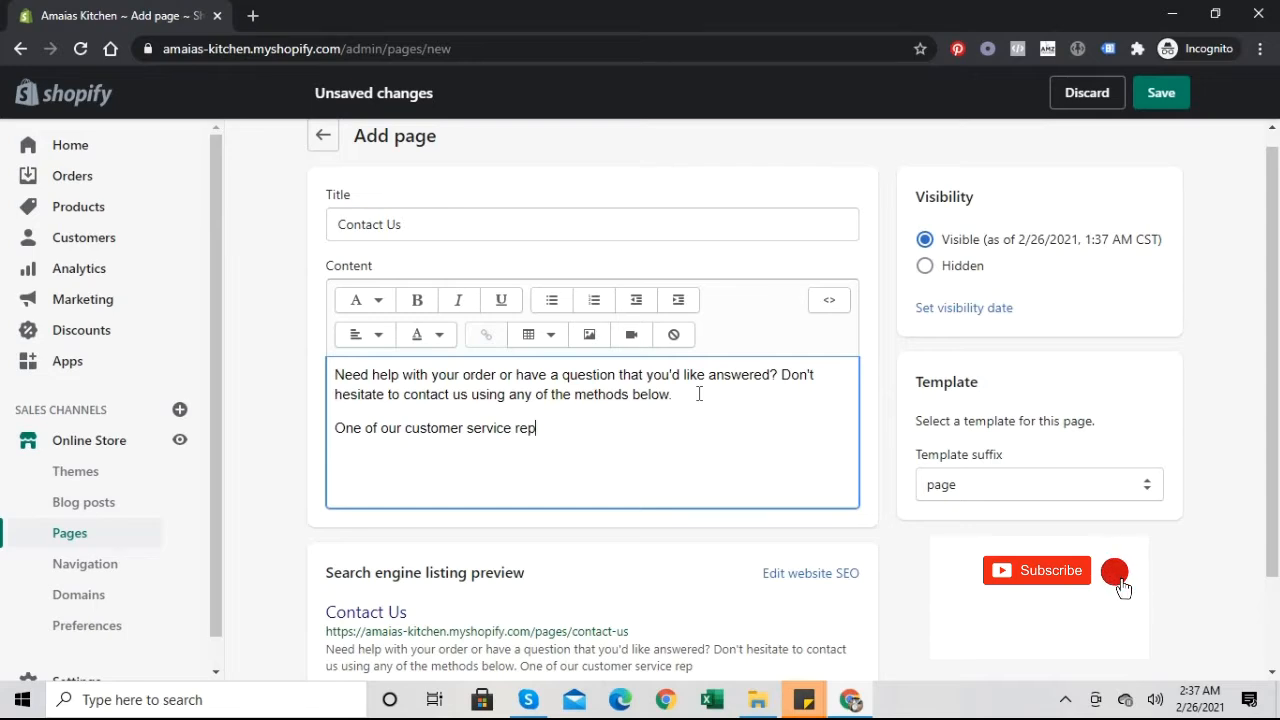
type("s wil")
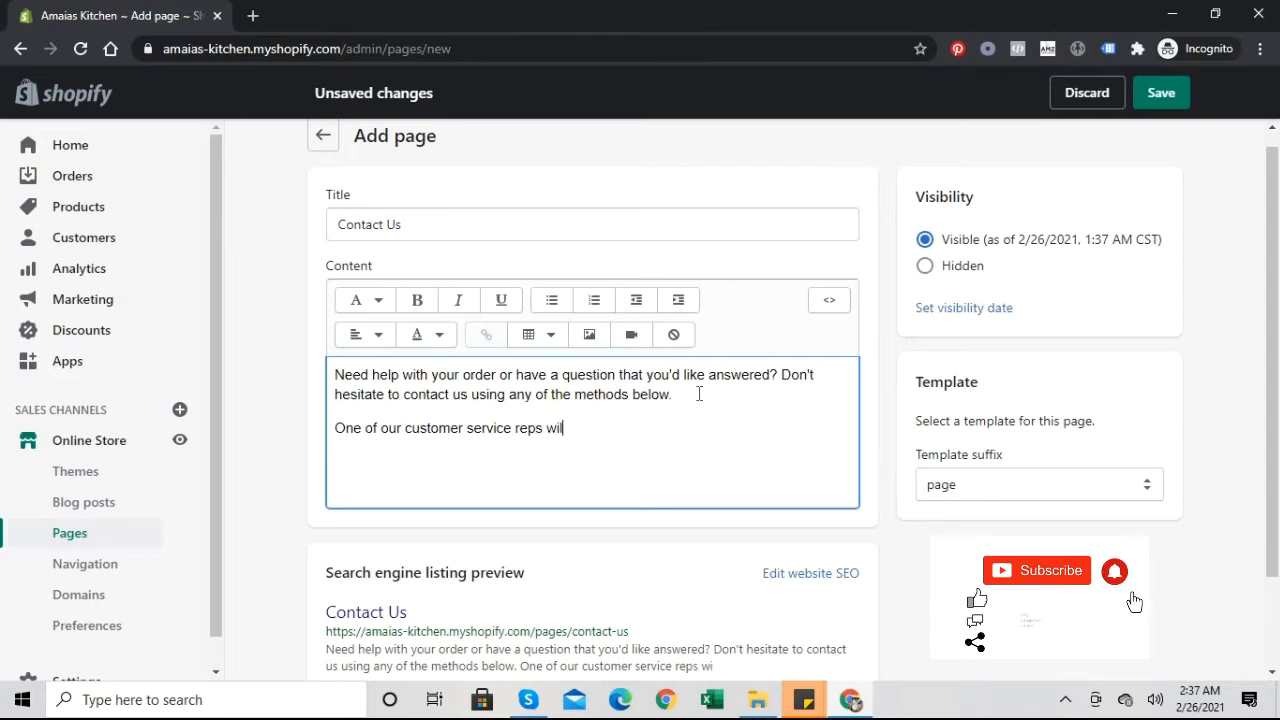
type("l resp")
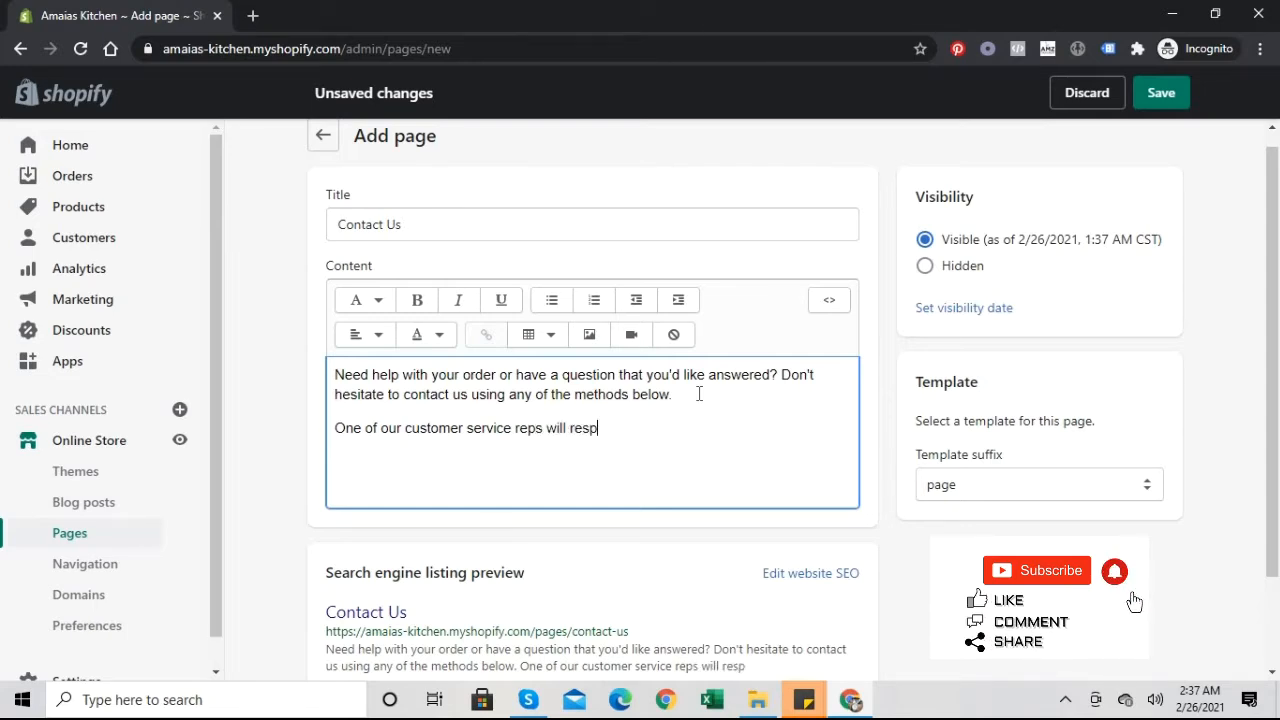
type("ond to your ")
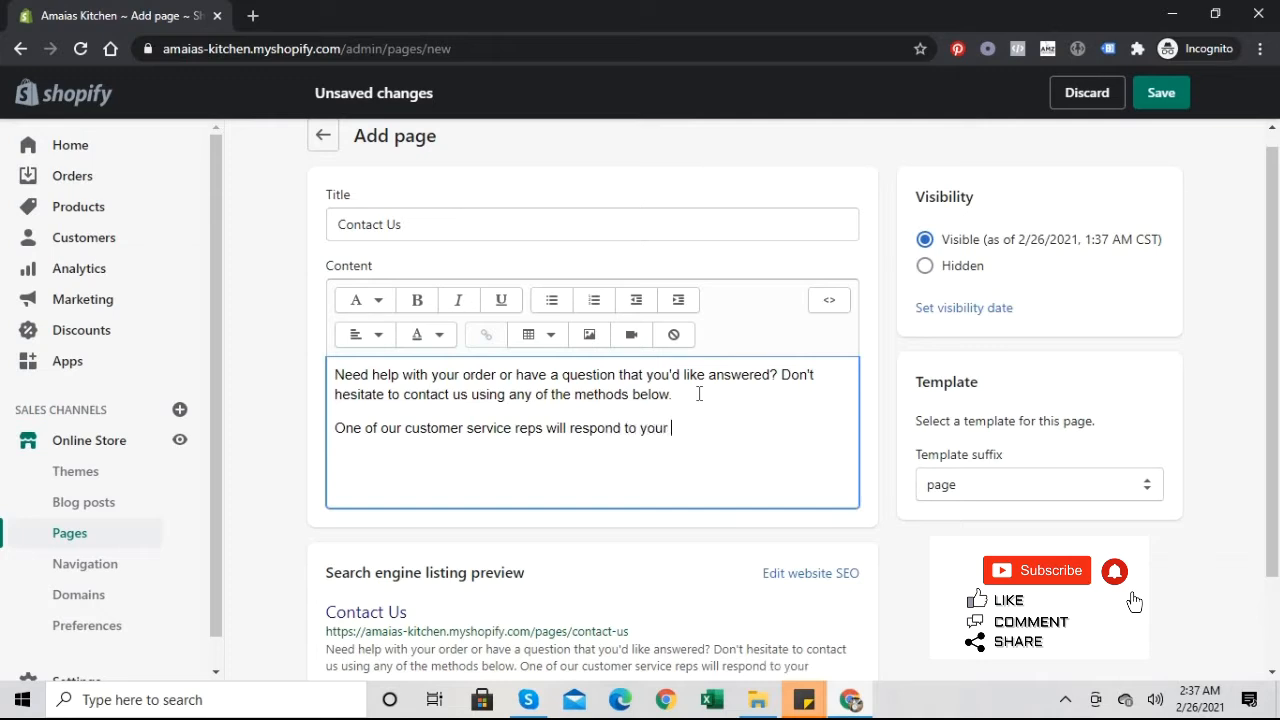
type("query w")
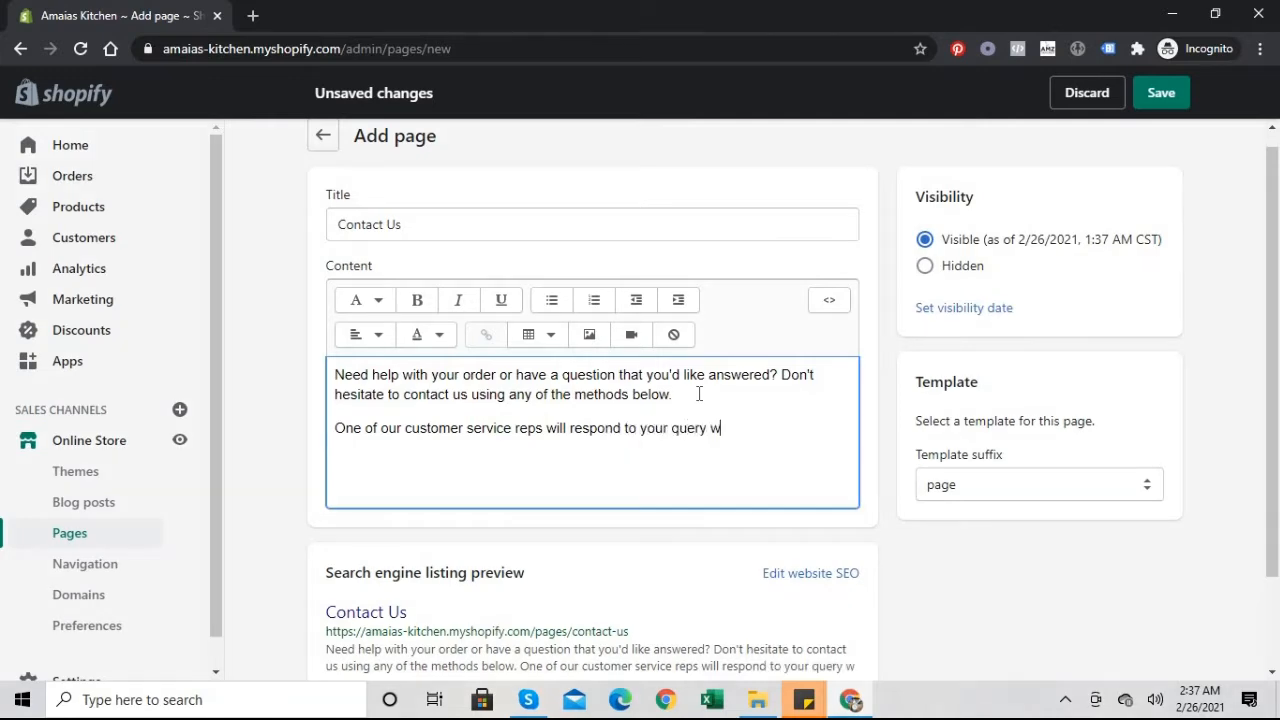
type("ithin 24 hours.")
Step: Add a 'Phone:' line with the pasted number, area code in parentheses and a hyphen after 900
key("Return")
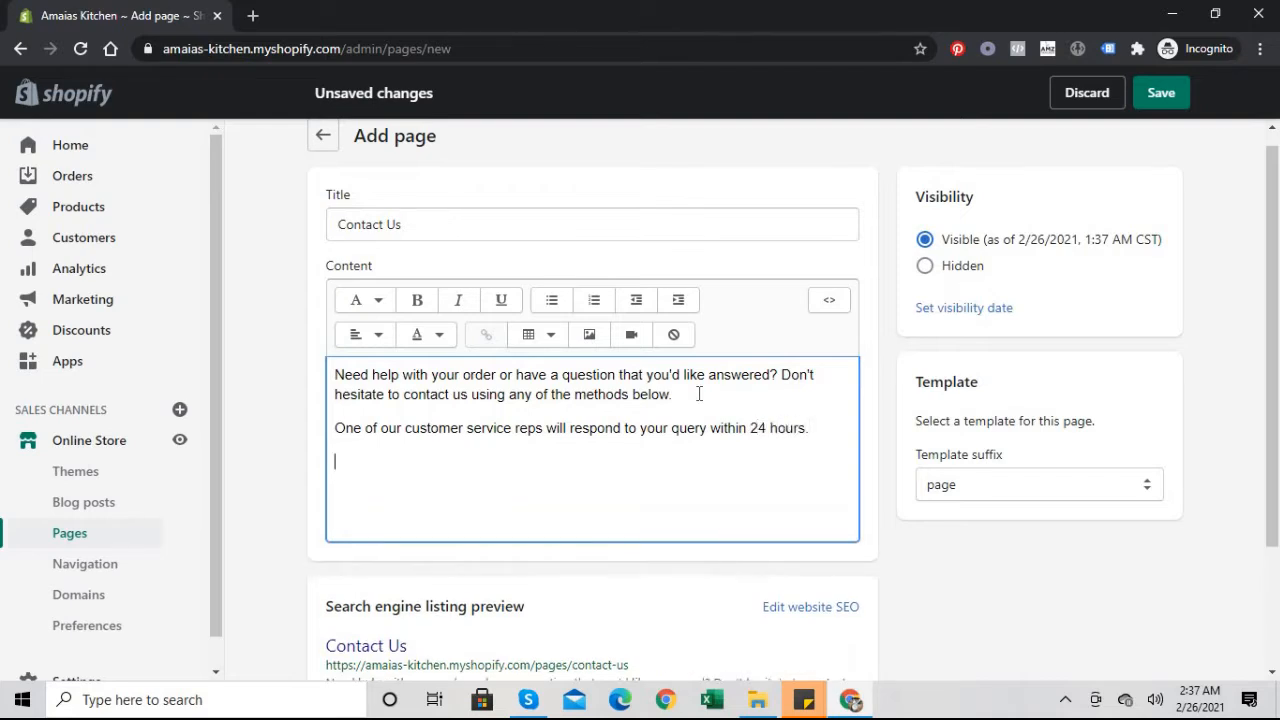
type("Phone:")
key("ctrl+v")
key("Left")
key("Left")
key("Left")
key("Left")
key("Left")
key("Left")
key("Left")
key("Left")
key("Left")
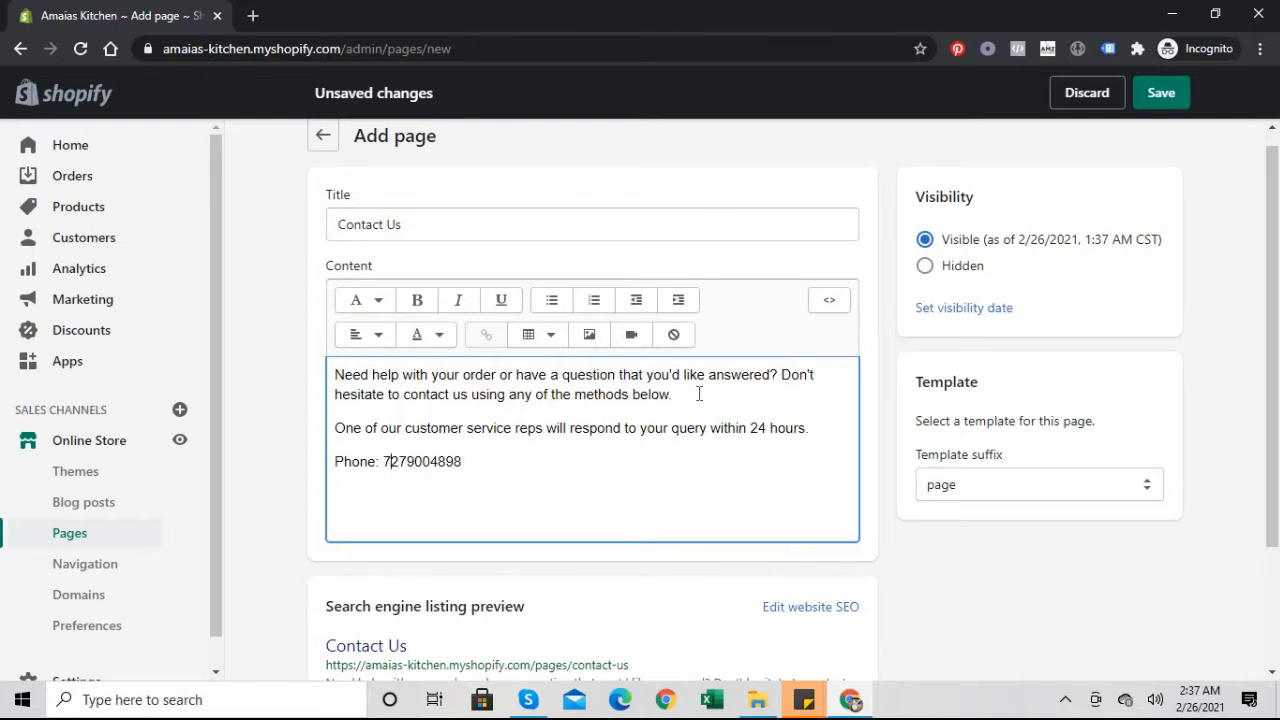
type("(")
key("Right")
key("Right")
type(")")
key("Right")
key("Right")
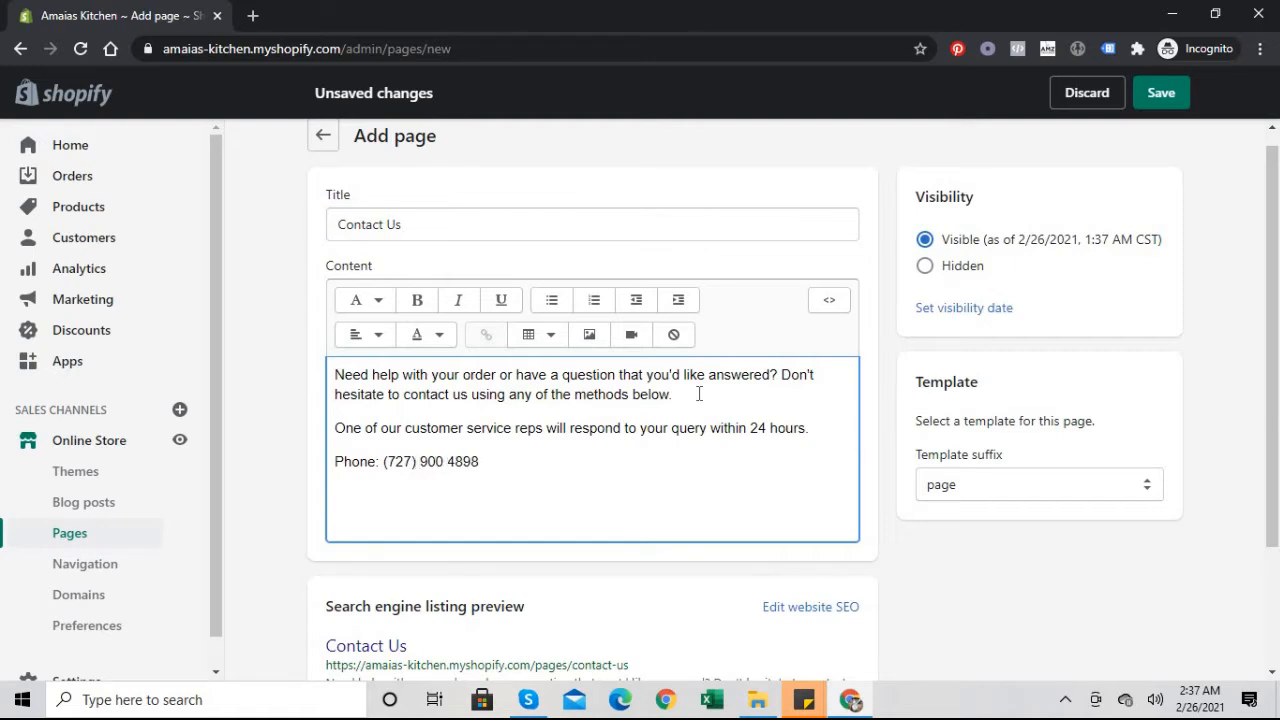
key("BackSpace")
type("-")
Step: Add an 'Email:' line with the store's support address below the phone number
left_click(551, 459)
key("Return")
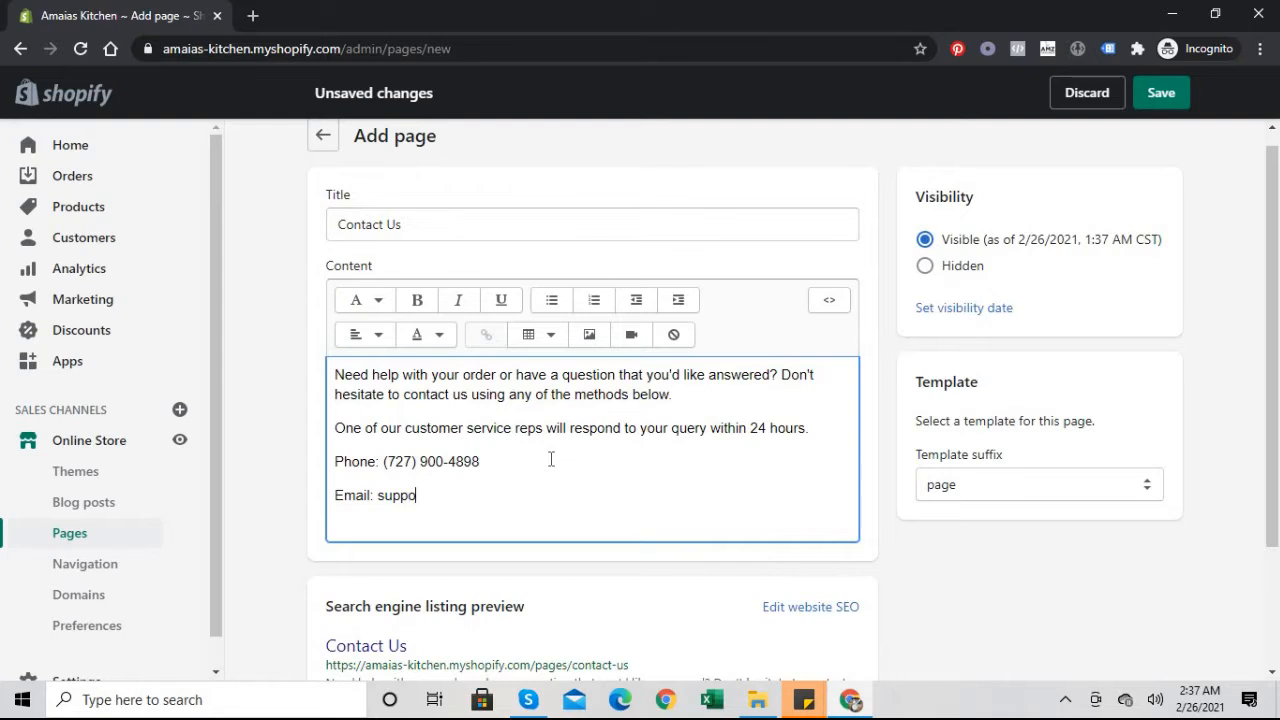
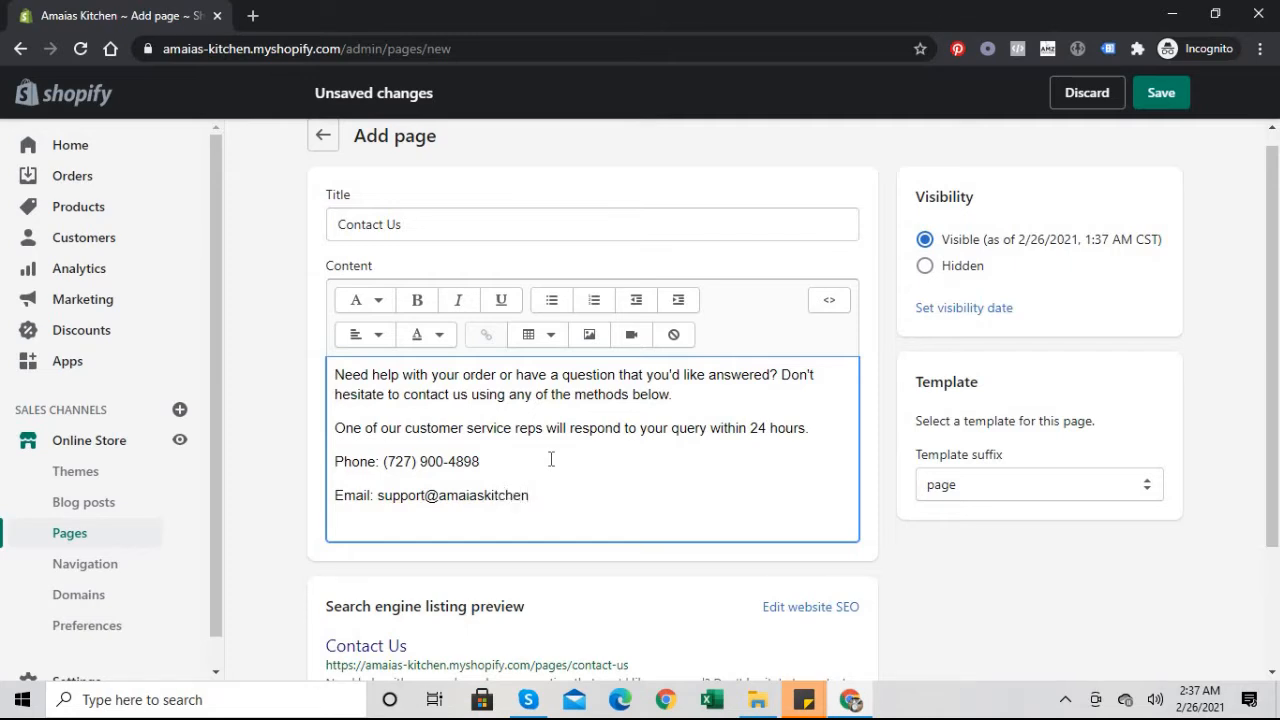
key("Return")
key("Return")
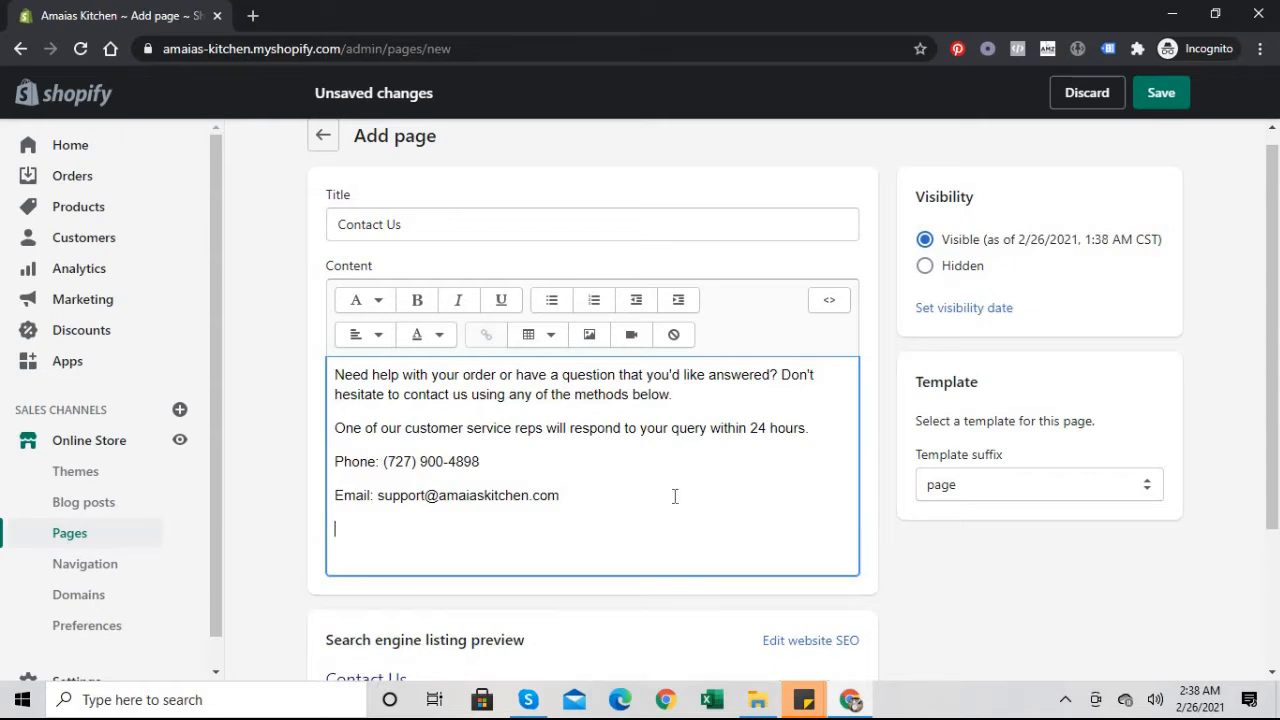
key("BackSpace")
Step: Try the page.contact template, switch back to the page template, and save the Contact Us page
scroll(1266, 375, "down", 2)
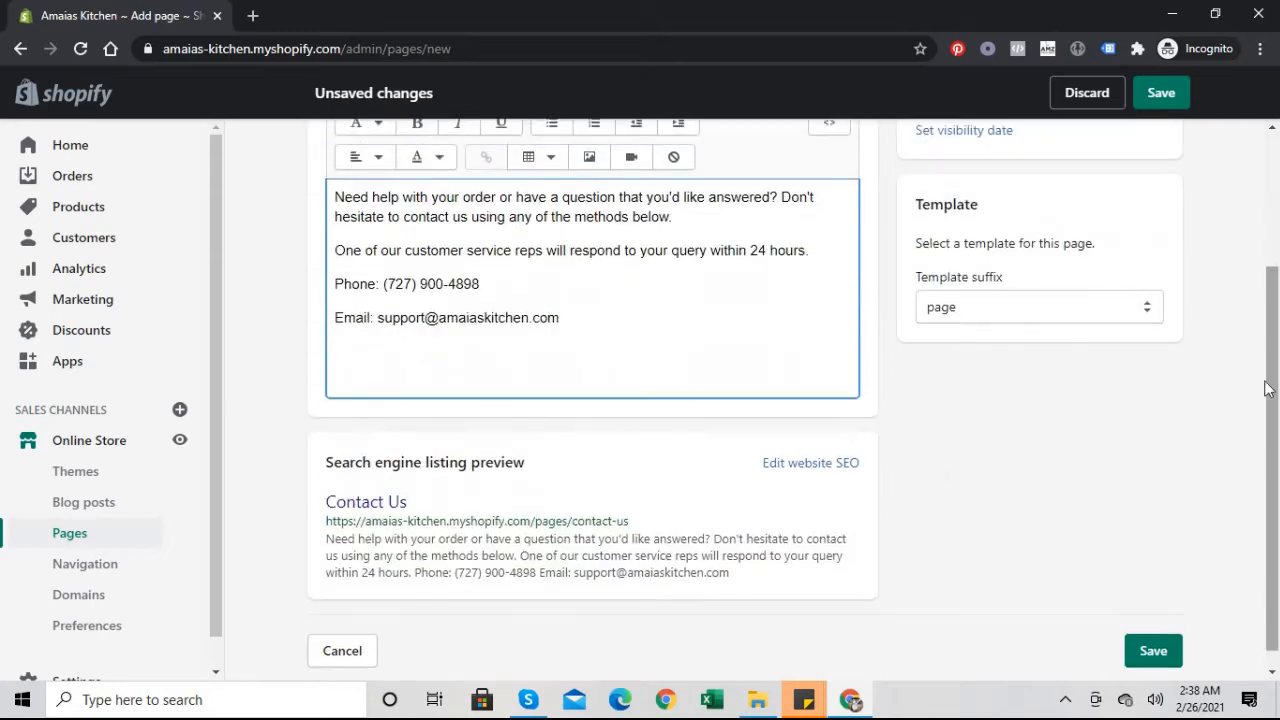
left_click(1094, 306)
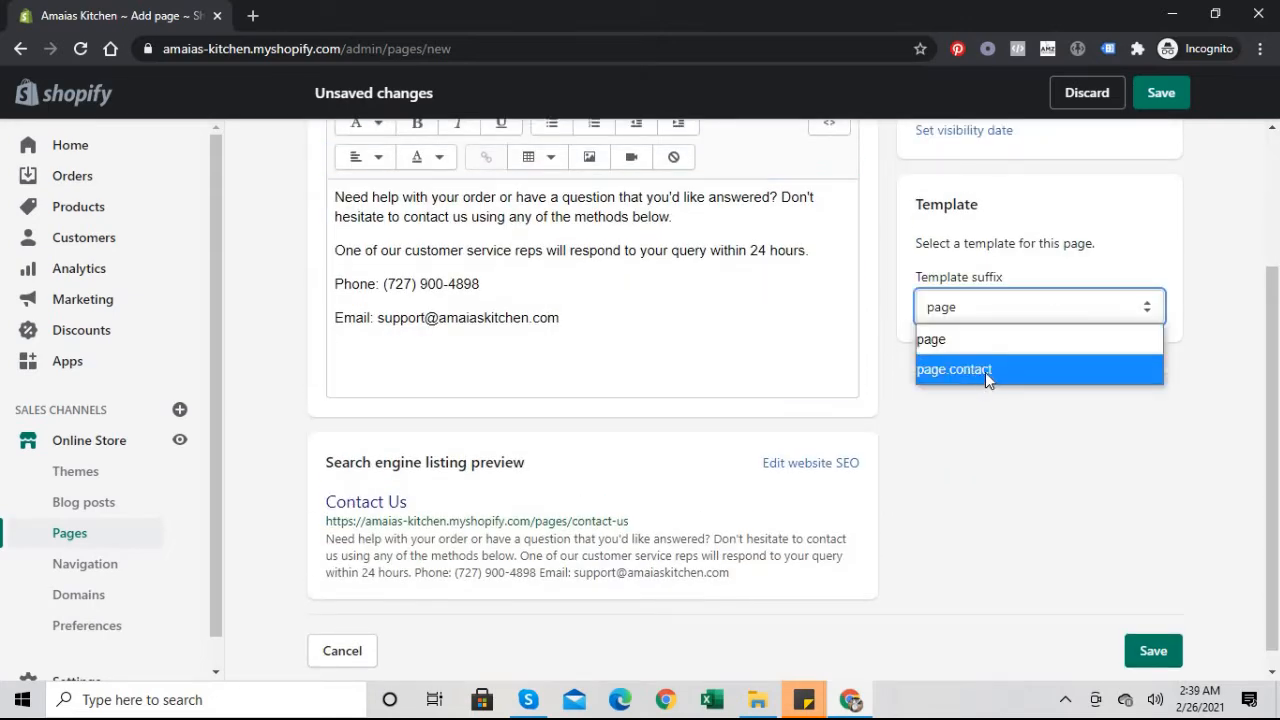
left_click(985, 372)
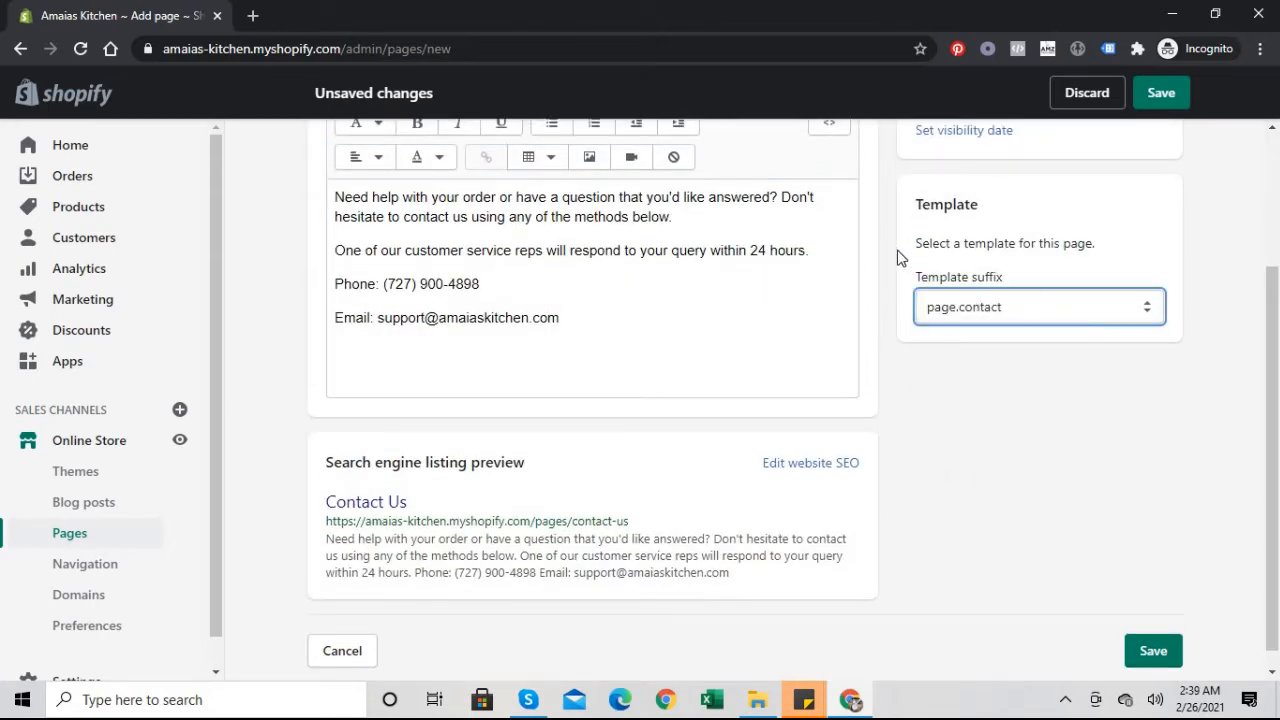
left_click(402, 373)
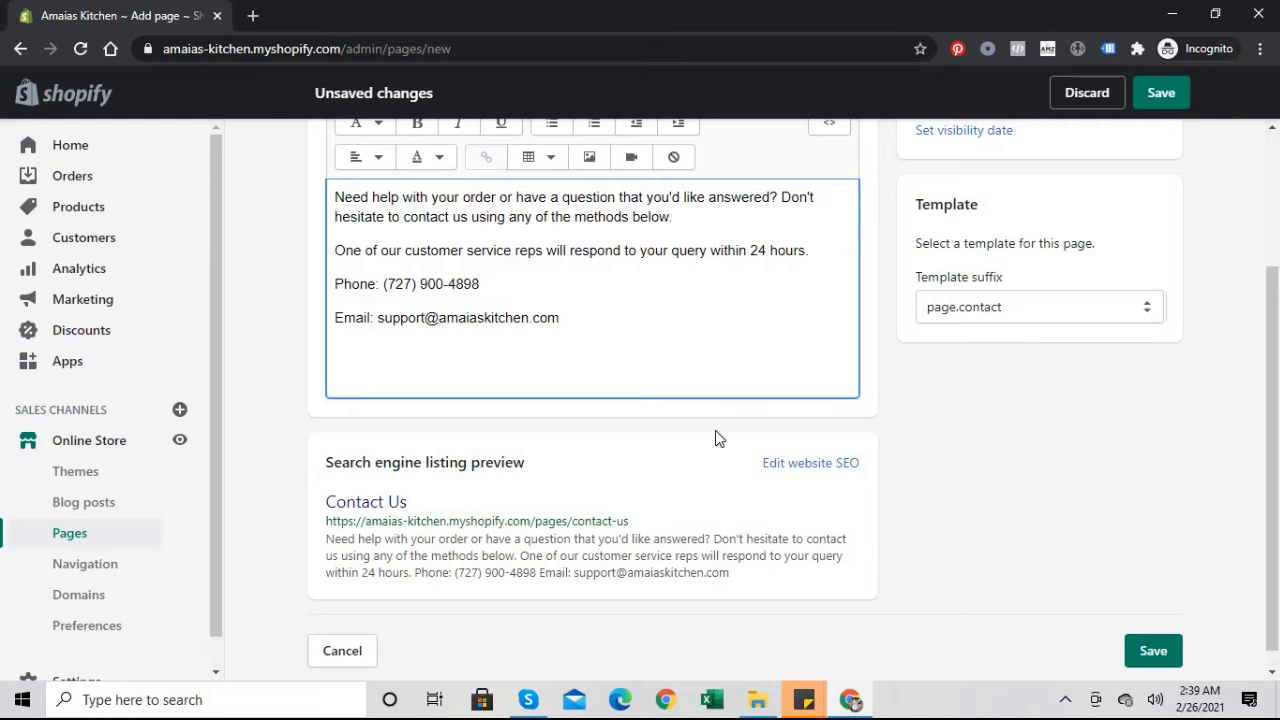
left_click(1035, 306)
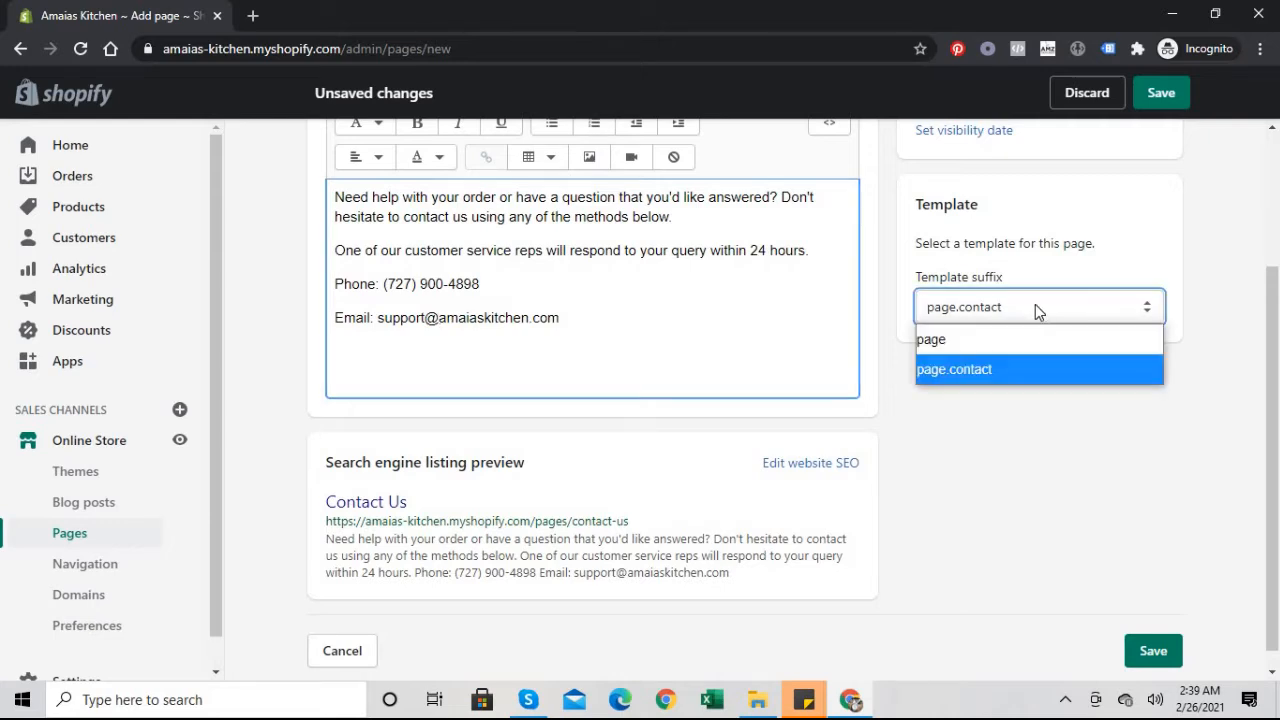
left_click(951, 341)
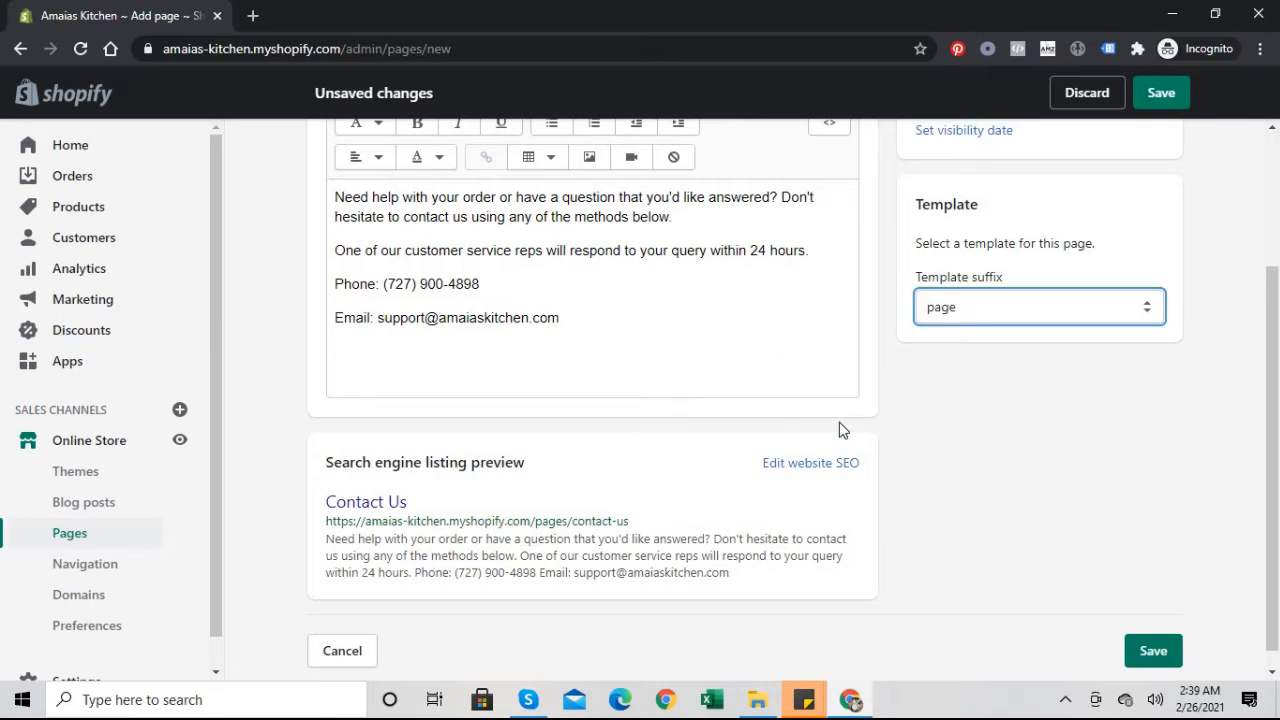
mouse_move(1278, 436)
left_mouse_down()
mouse_move(1272, 360)
mouse_move(1257, 494)
mouse_move(1272, 358)
mouse_move(1261, 268)
mouse_move(1267, 414)
left_mouse_up()
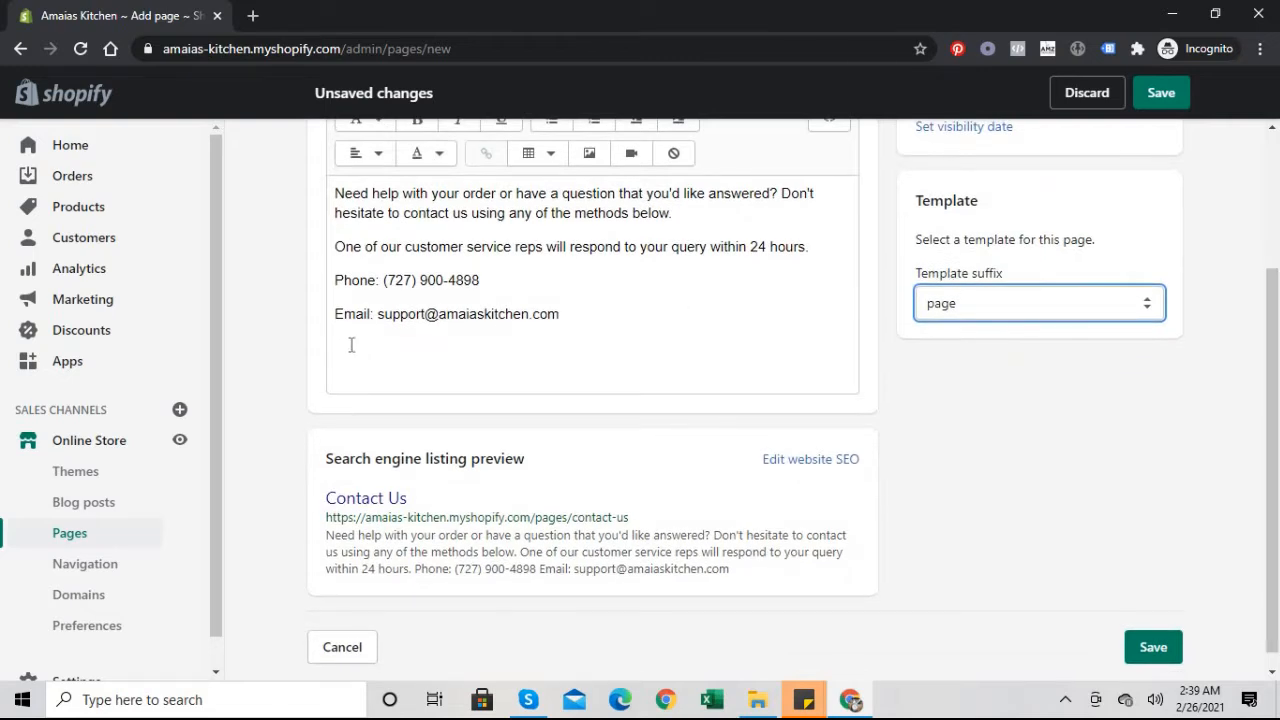
left_click_drag(1273, 400, 1270, 262)
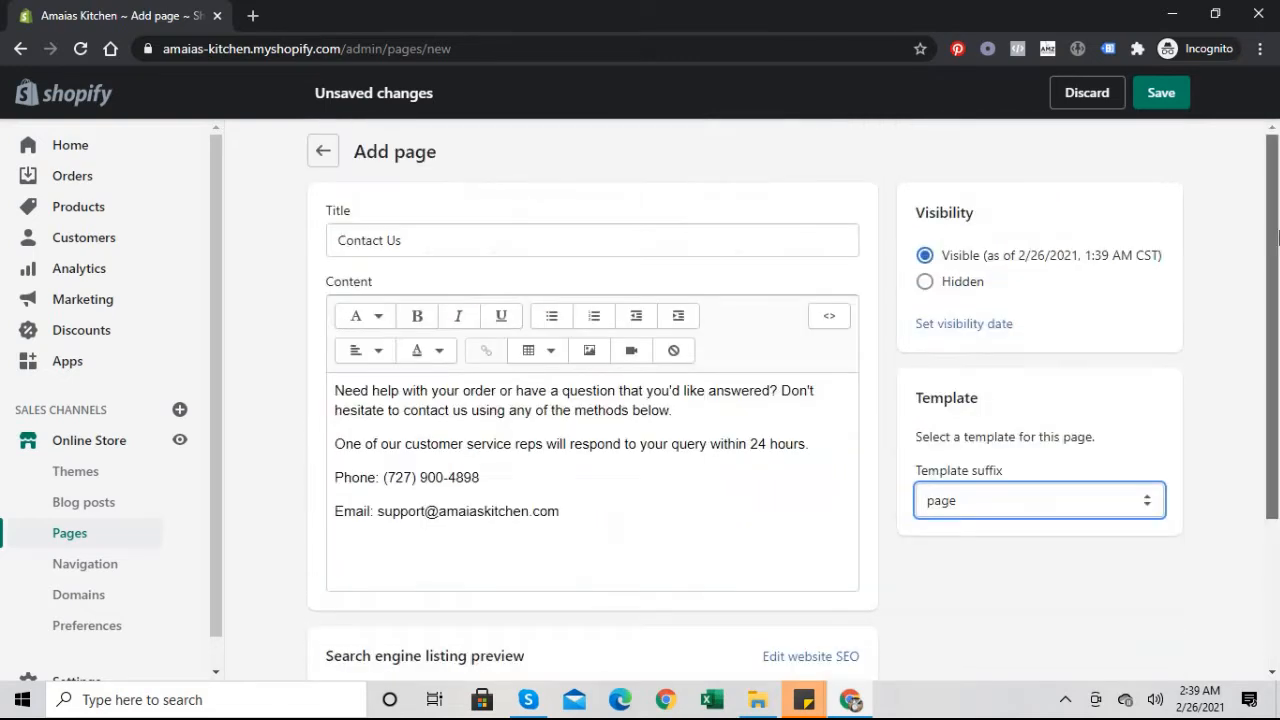
left_click(1178, 106)
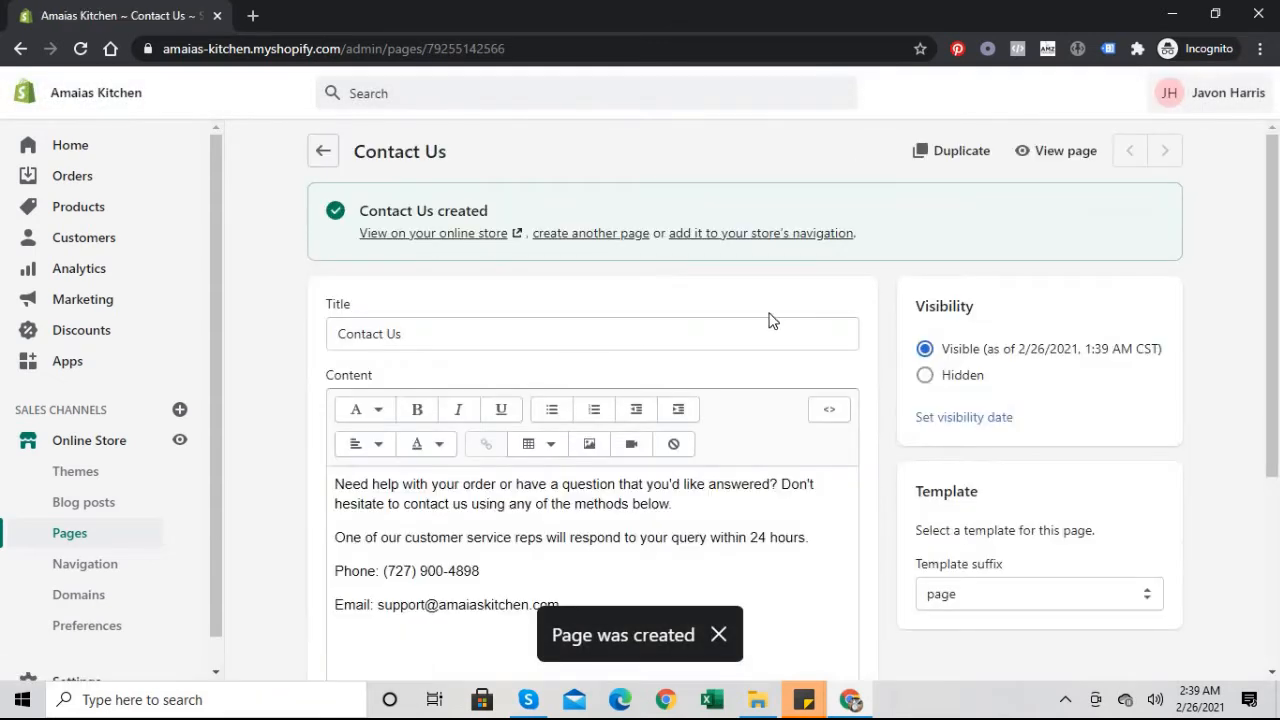
Step: Start another page titled 'Shipping & Tracking' and place the cursor in its empty body
left_click(604, 236)
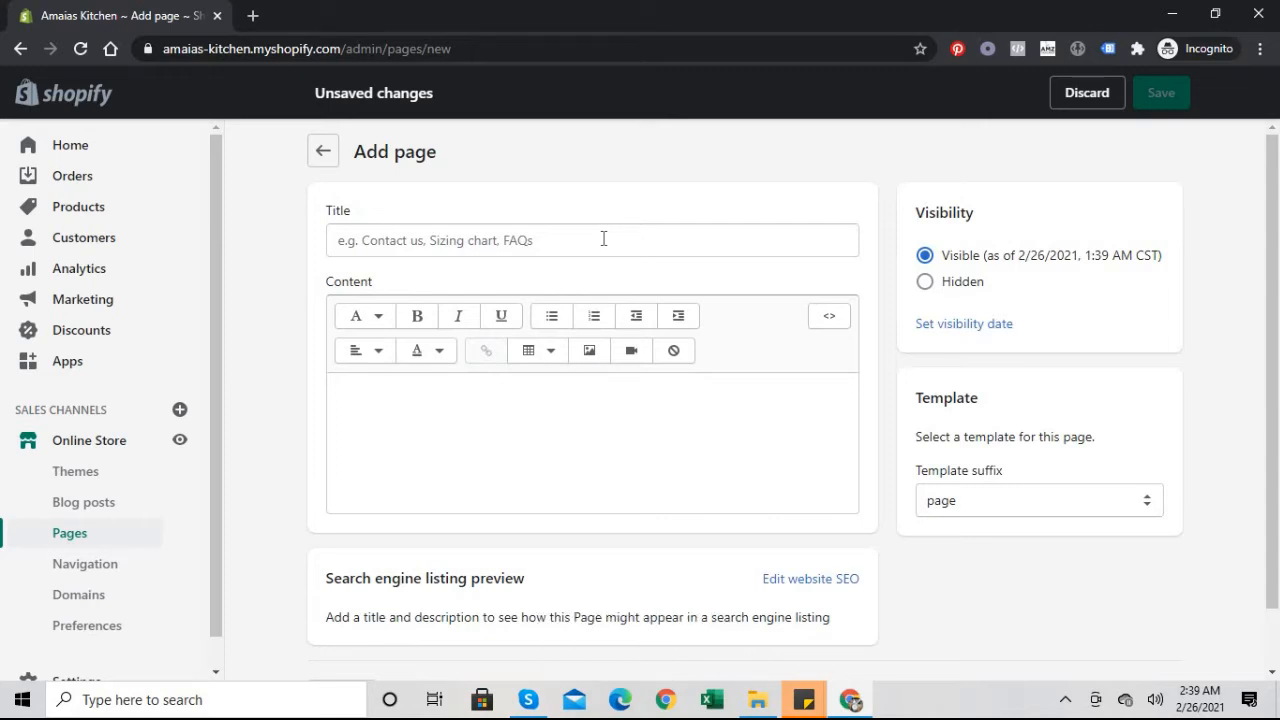
left_click(603, 238)
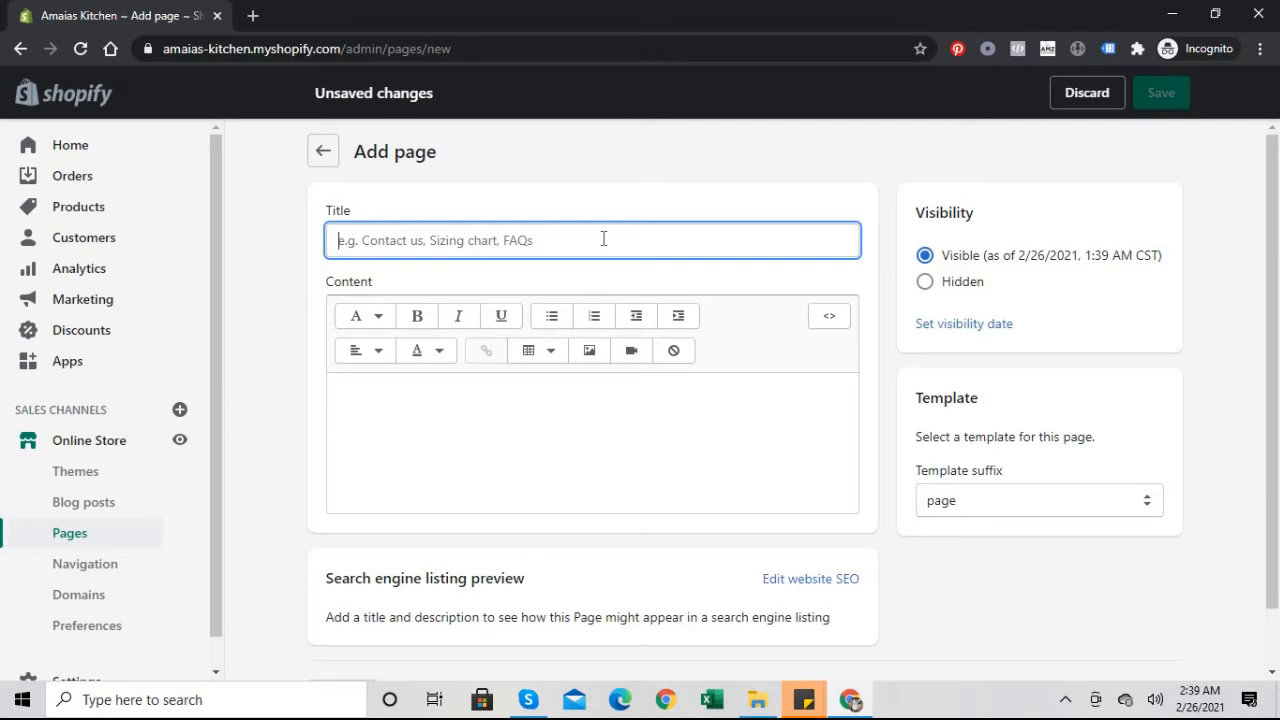
type("Shi")
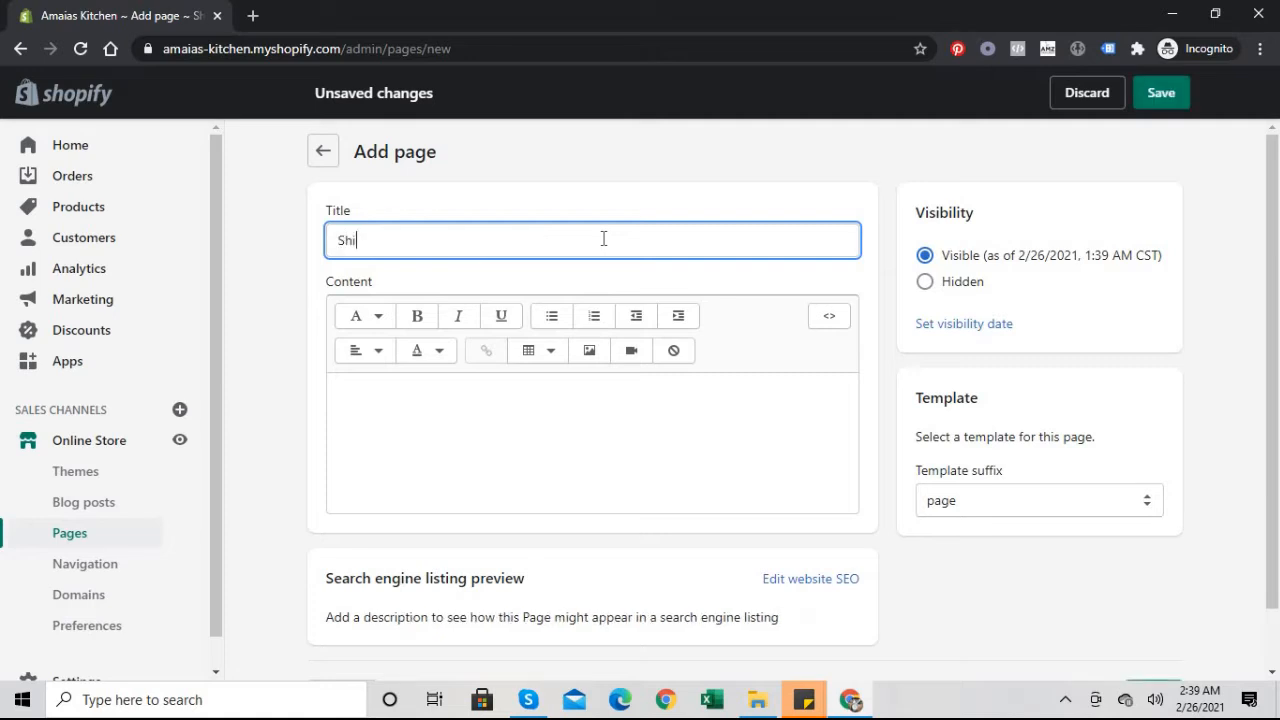
type("pping & Tracking")
left_click(520, 433)
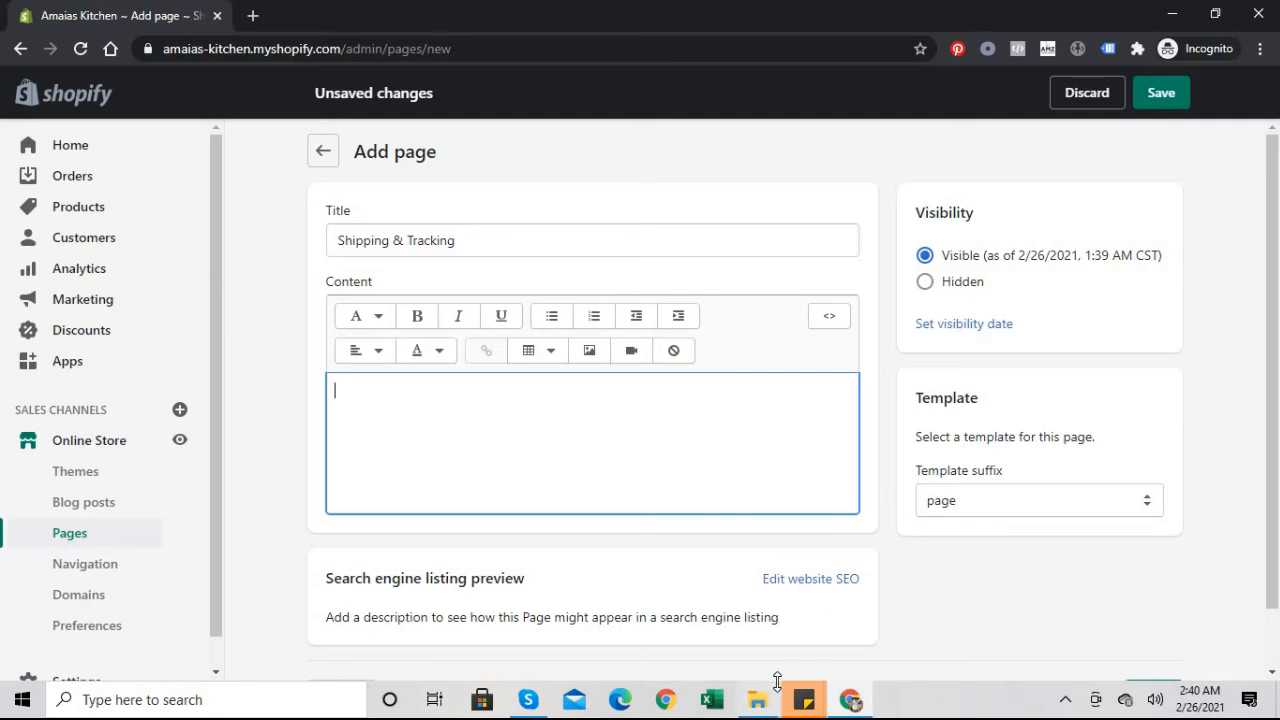
mouse_move(762, 703)
Step: Paste the prepared shipping policy HTML and tracking script into the body through the HTML source view
left_click(823, 327)
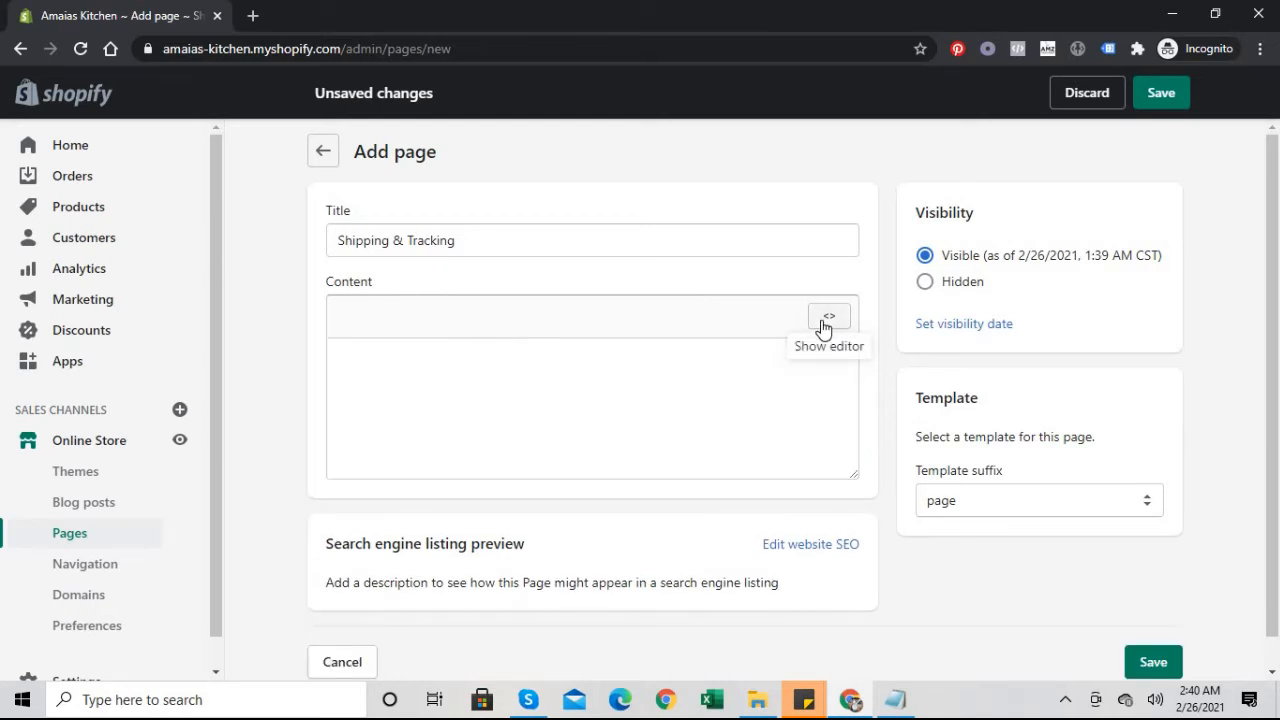
left_click(611, 367)
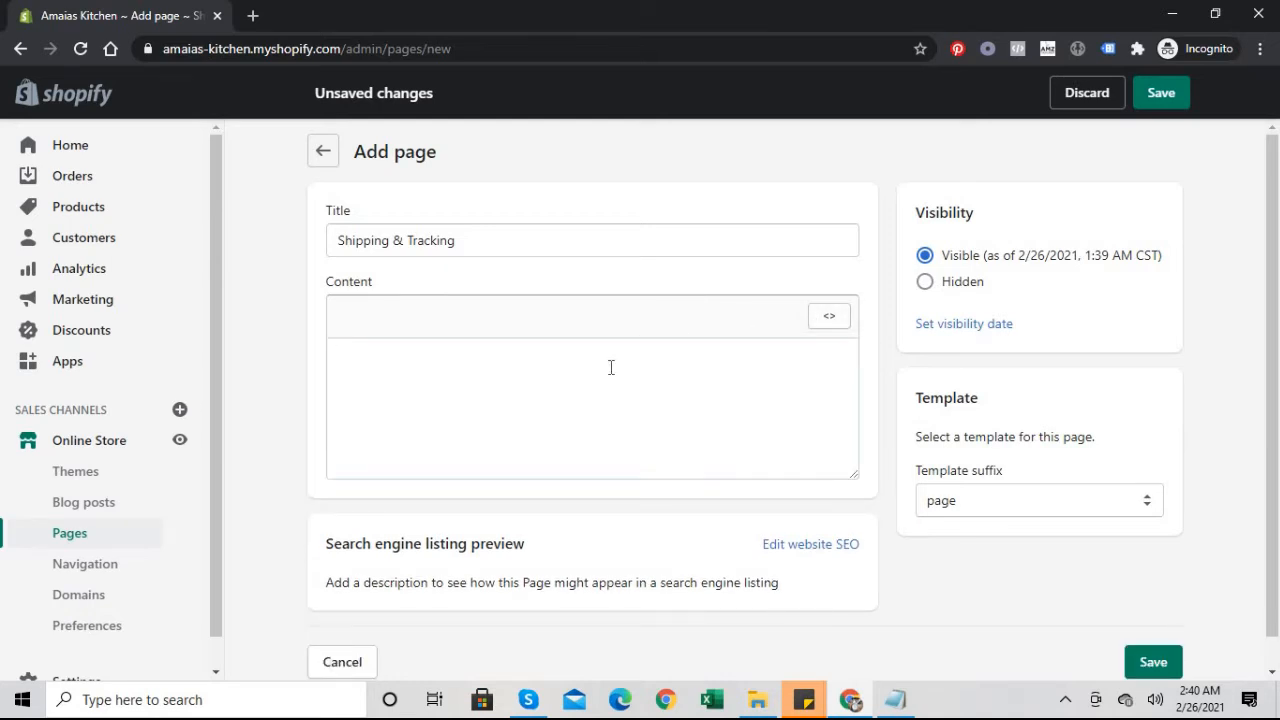
key("ctrl+v")
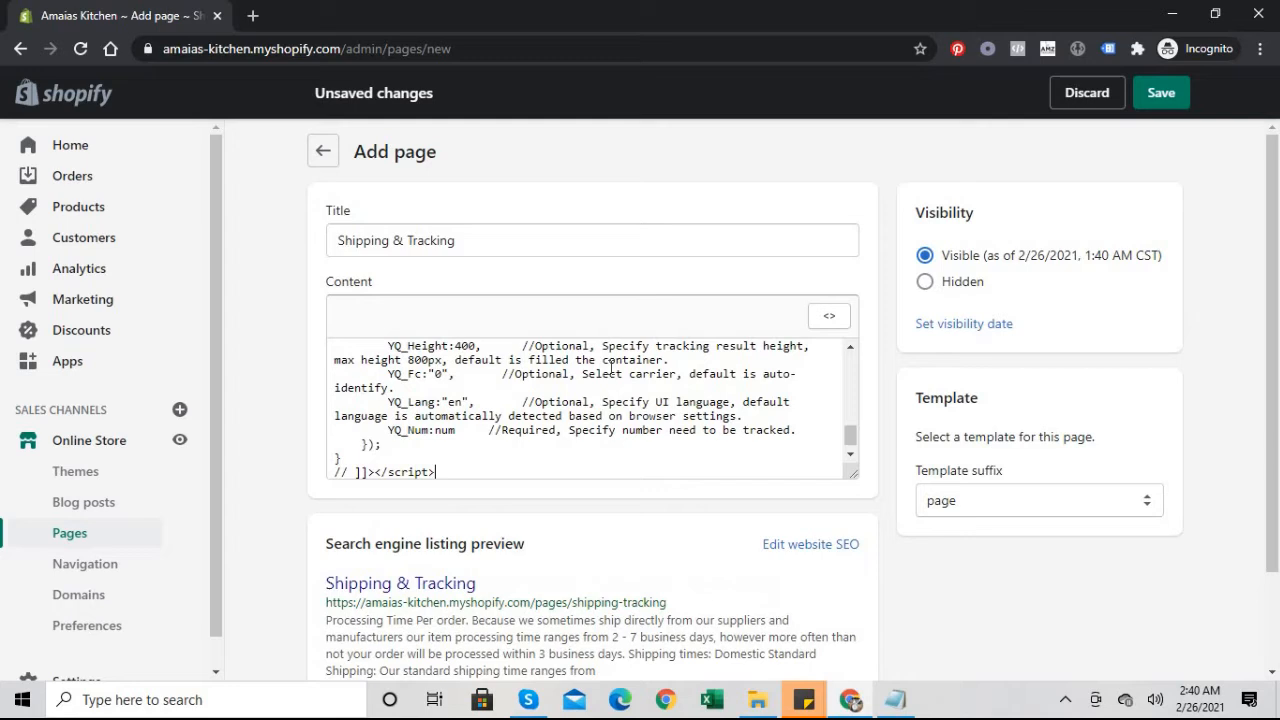
left_click(838, 326)
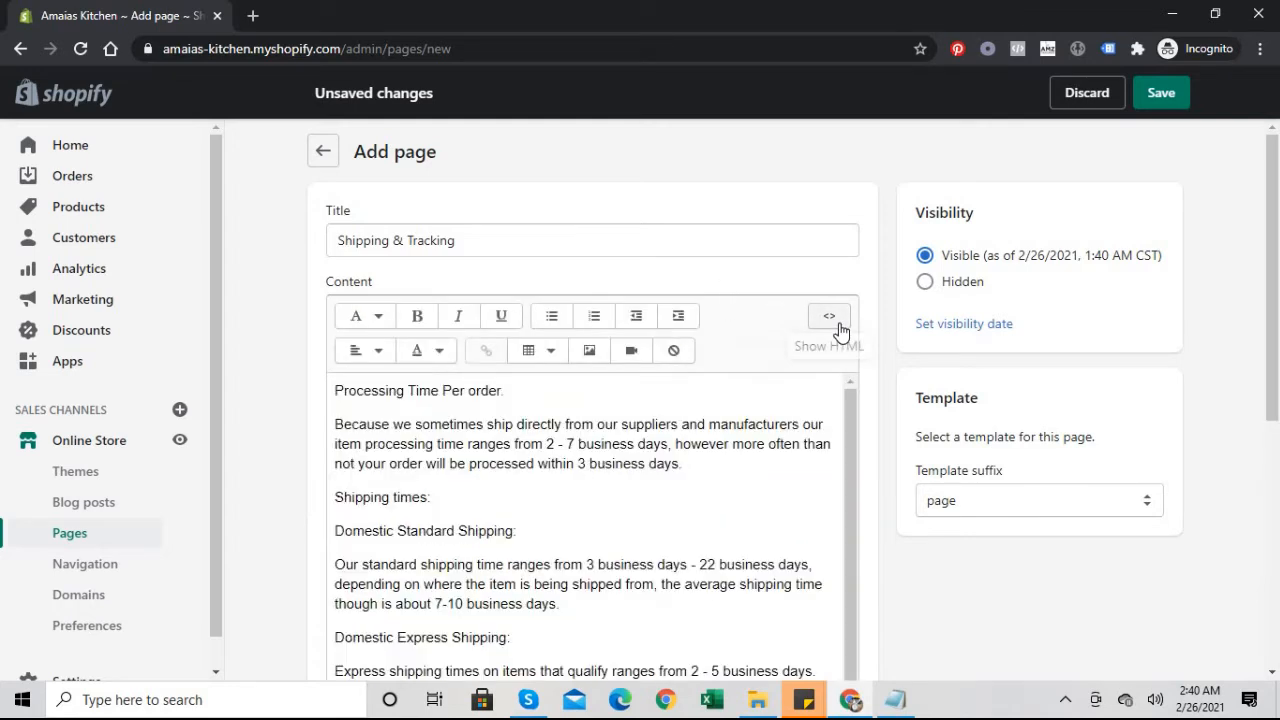
Step: Change the order processing time range to 1 - 3 days
left_click(556, 443)
key("BackSpace")
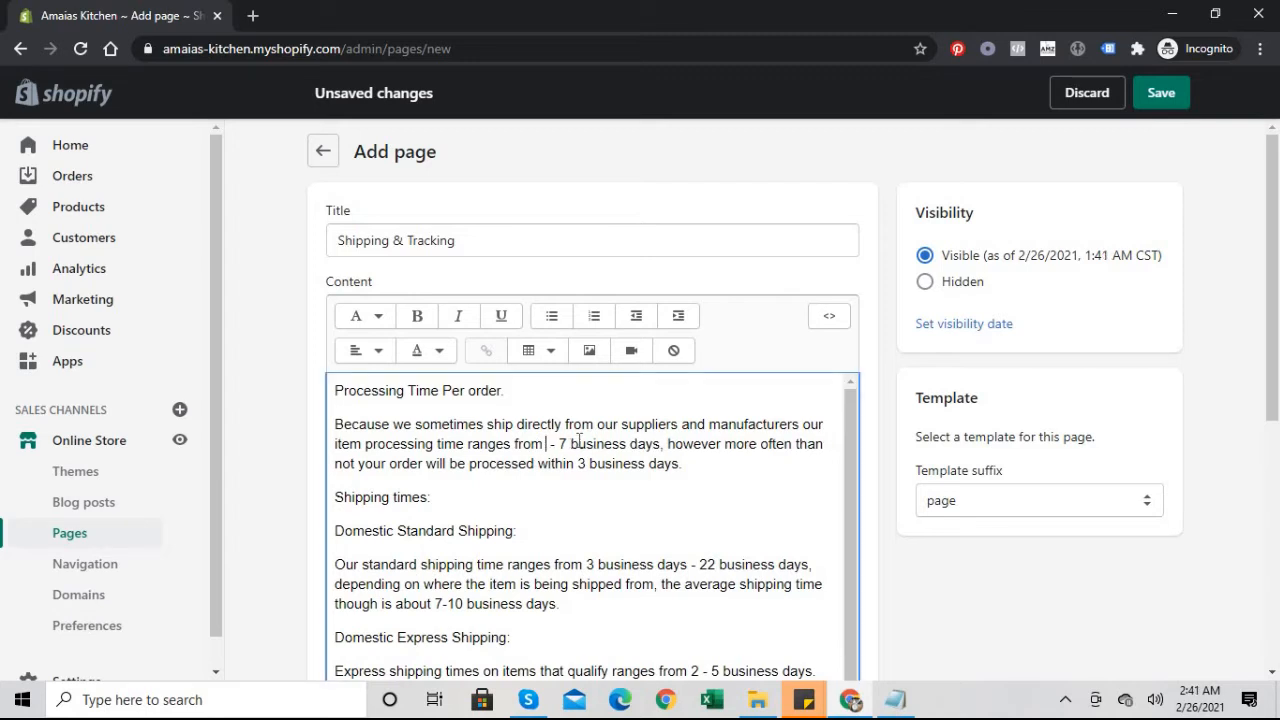
type("3")
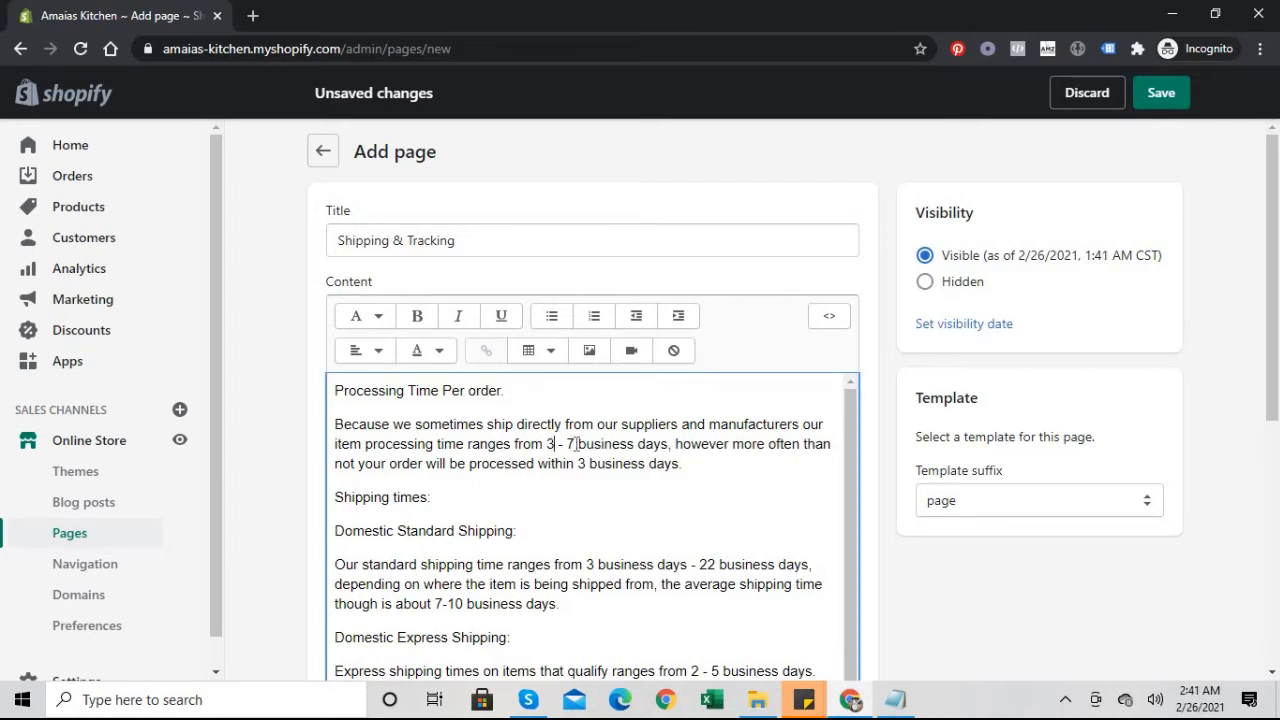
key("Left")
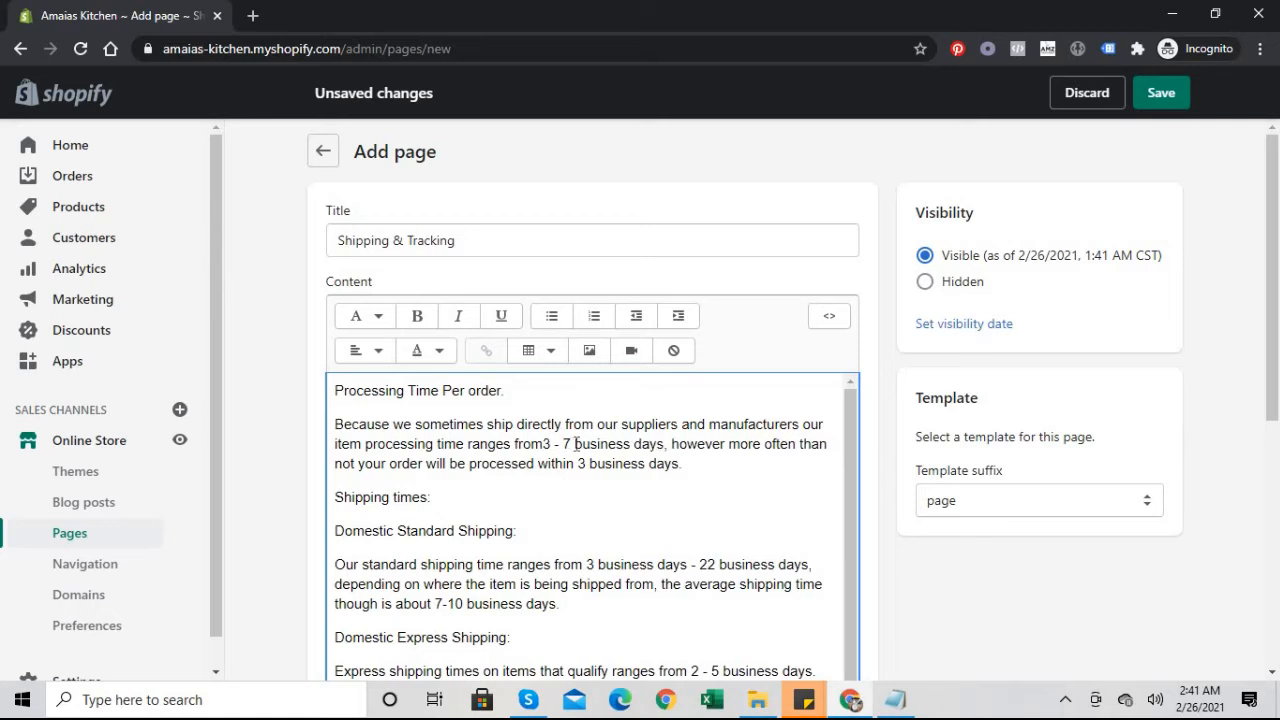
key("Right")
key("Right")
key("Right")
key("Right")
key("Right")
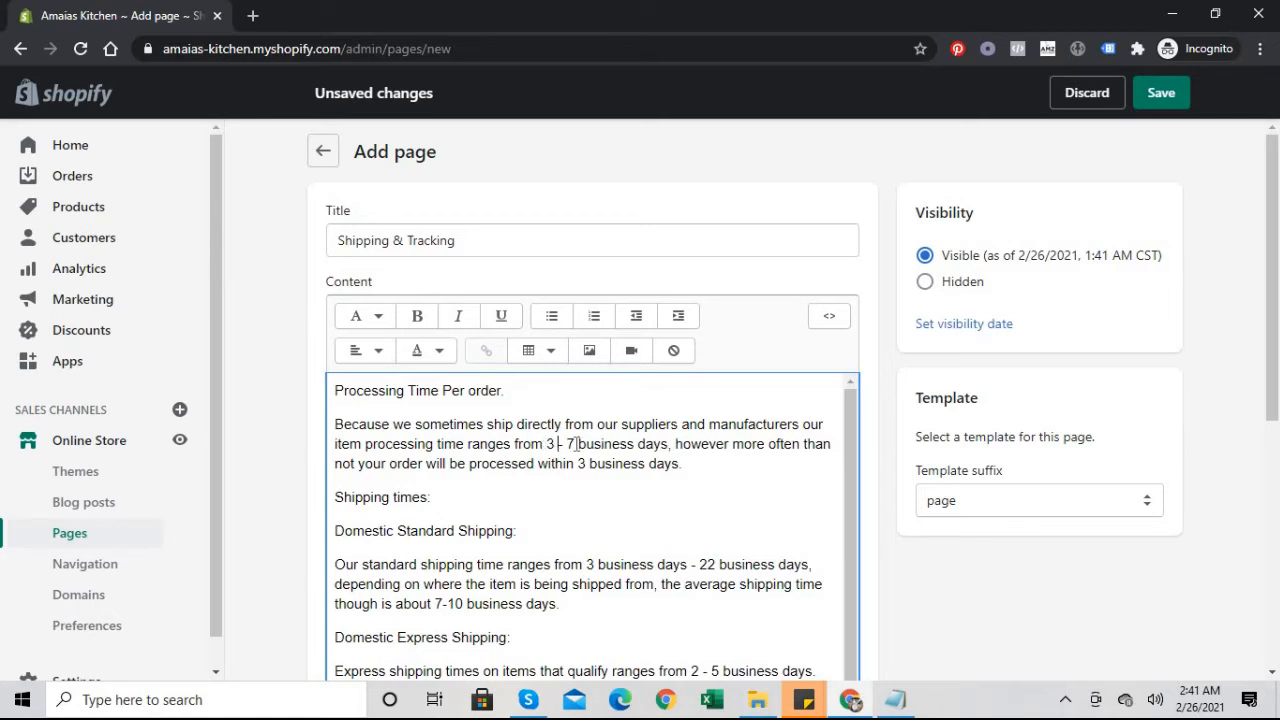
key("BackSpace")
type("5")
left_click(553, 444)
key("BackSpace")
type("1")
left_click(573, 444)
key("BackSpace")
type("3")
Step: Change 'within 3' to 'within 2' days and standard shipping's upper limit from 22 to 12
left_click(585, 464)
key("BackSpace")
type("2")
left_click_drag(845, 478, 839, 505)
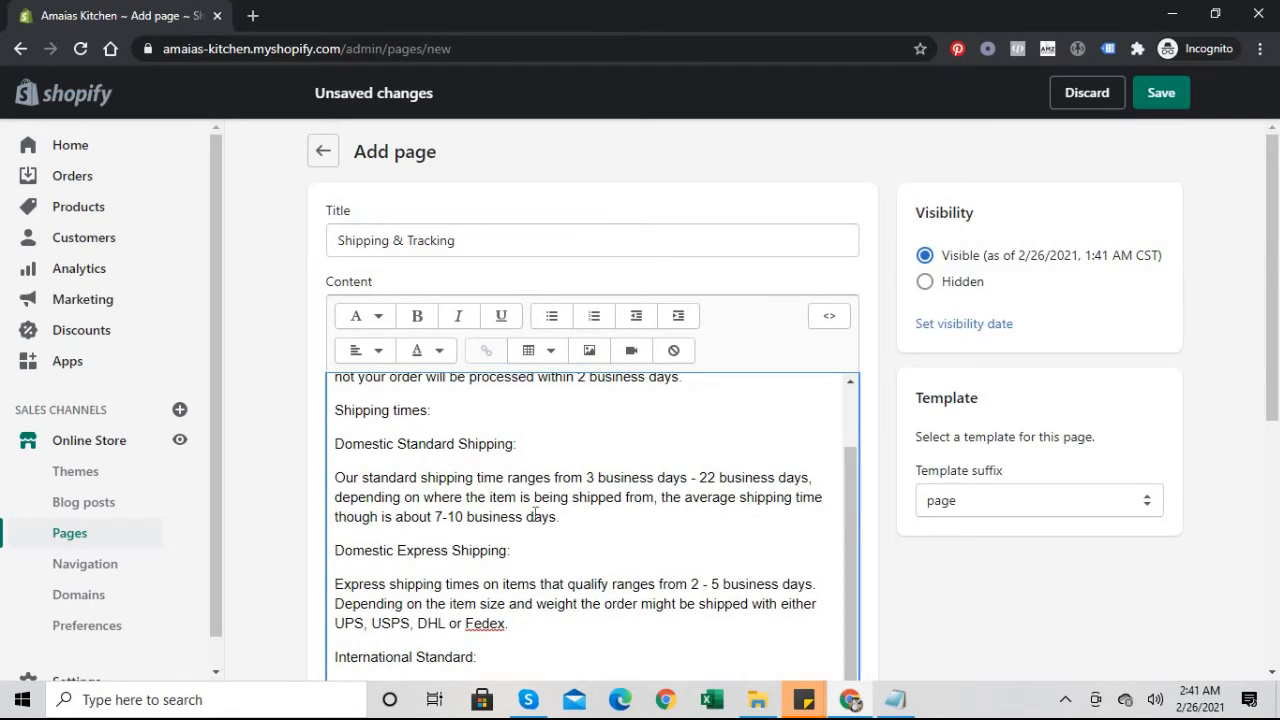
left_click(715, 477)
key("BackSpace")
key("BackSpace")
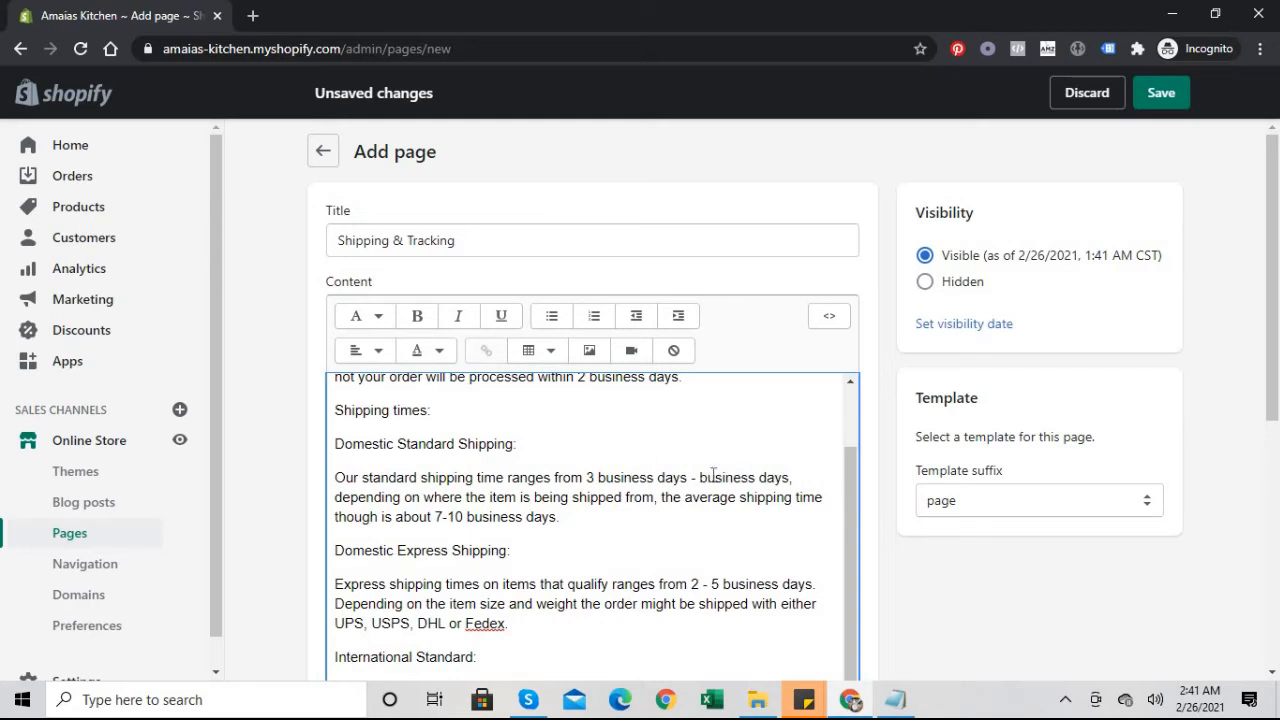
type("1")
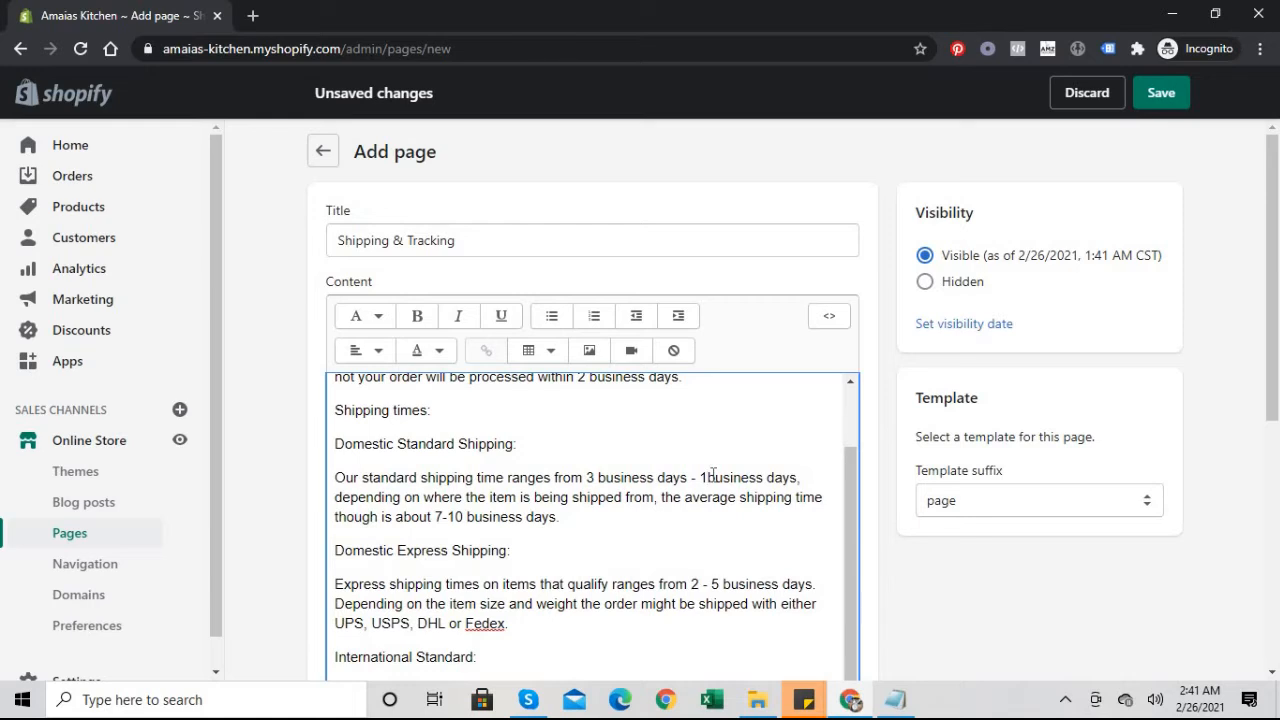
type("3")
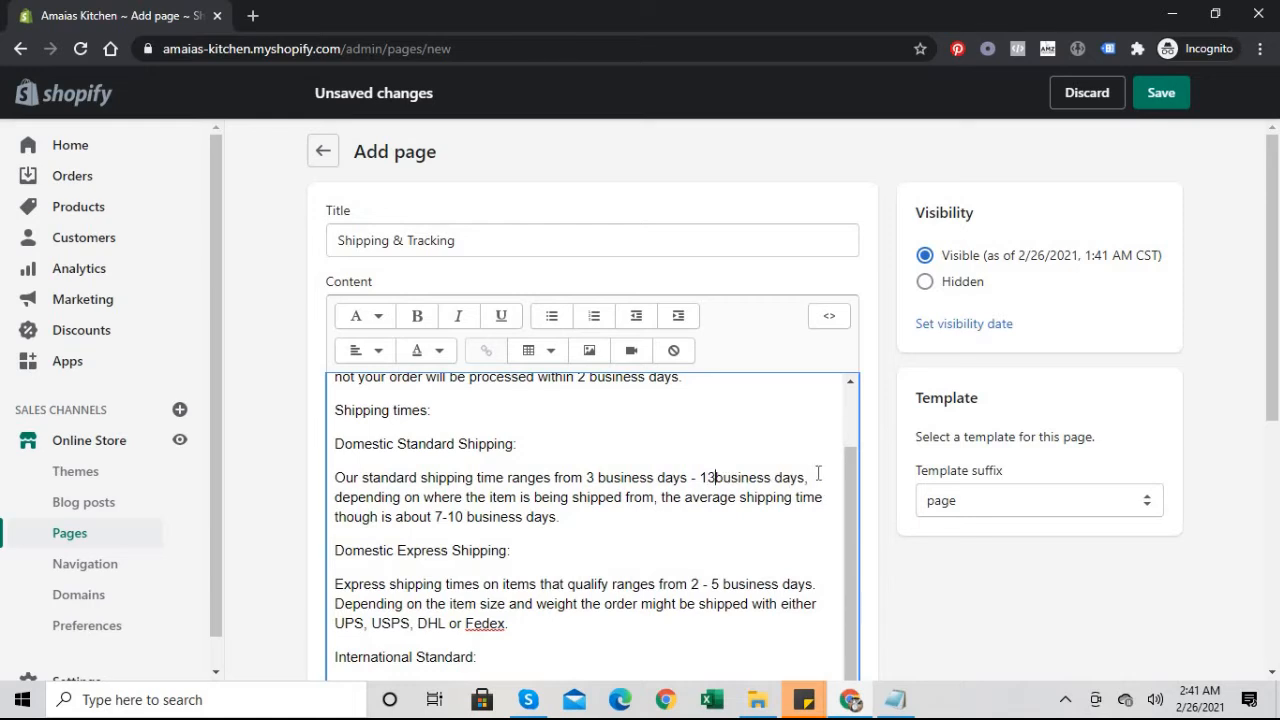
key("BackSpace")
type("2")
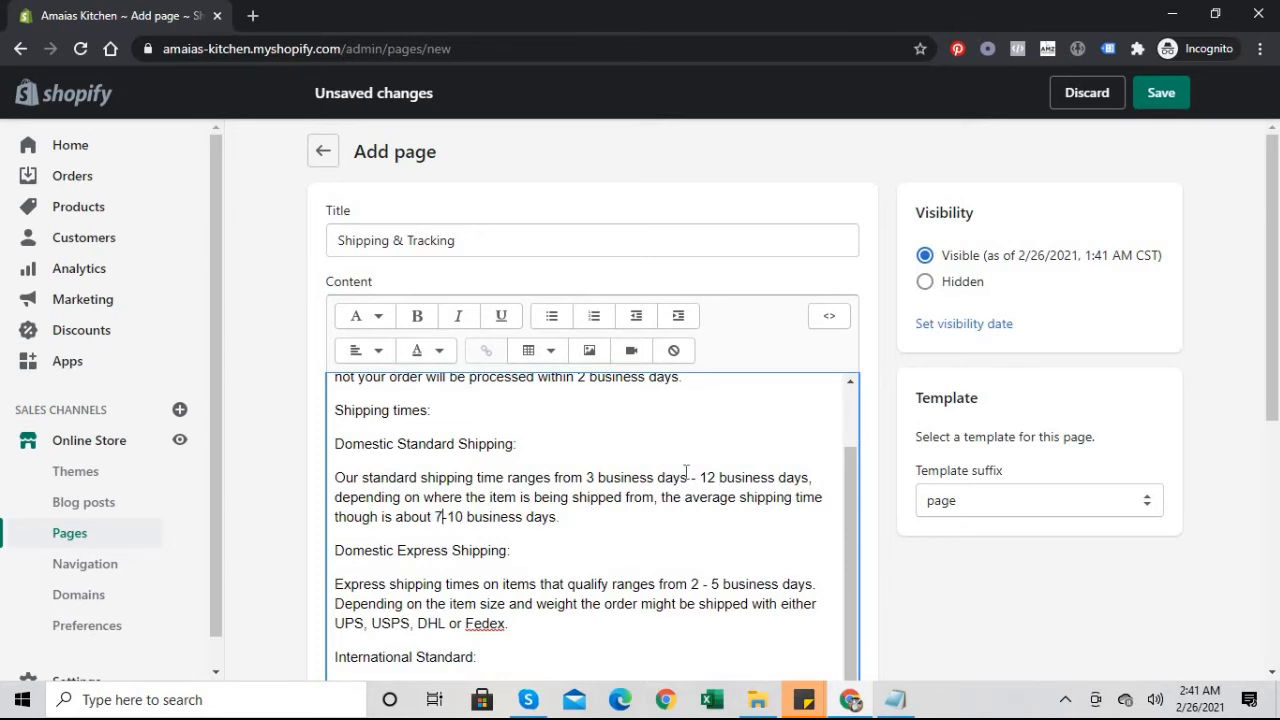
left_click_drag(848, 467, 846, 553)
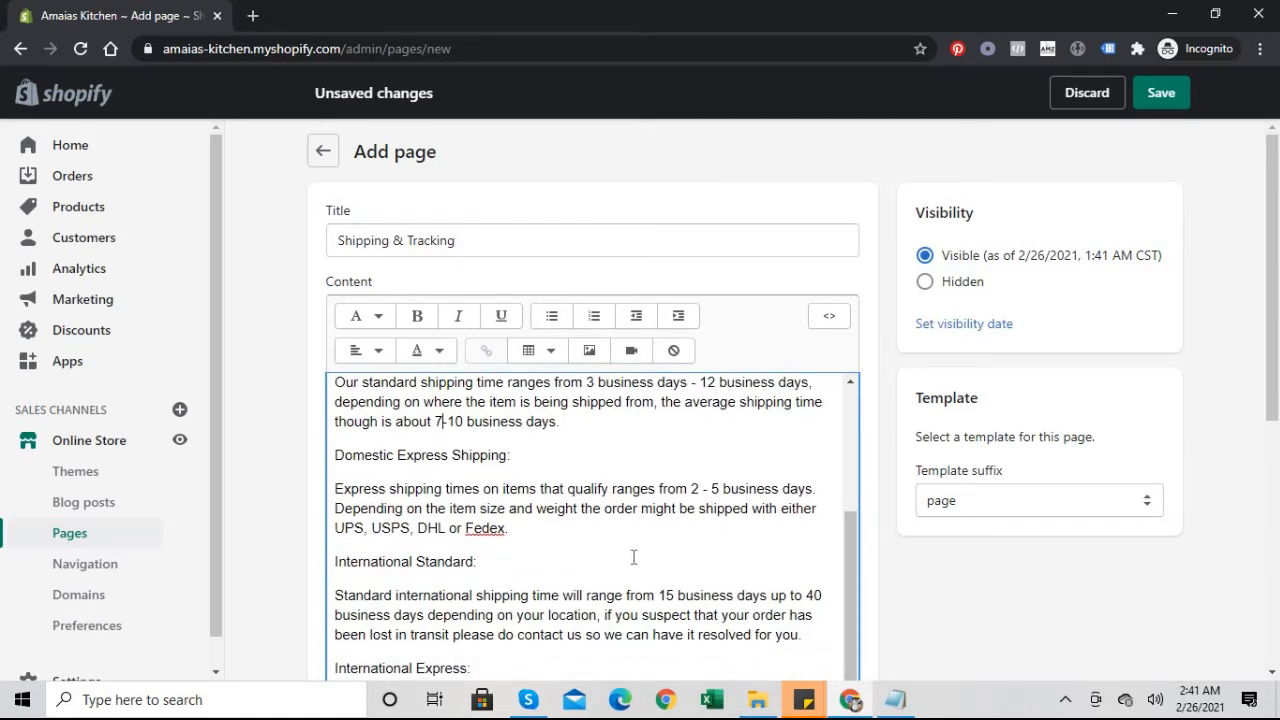
left_click(698, 488)
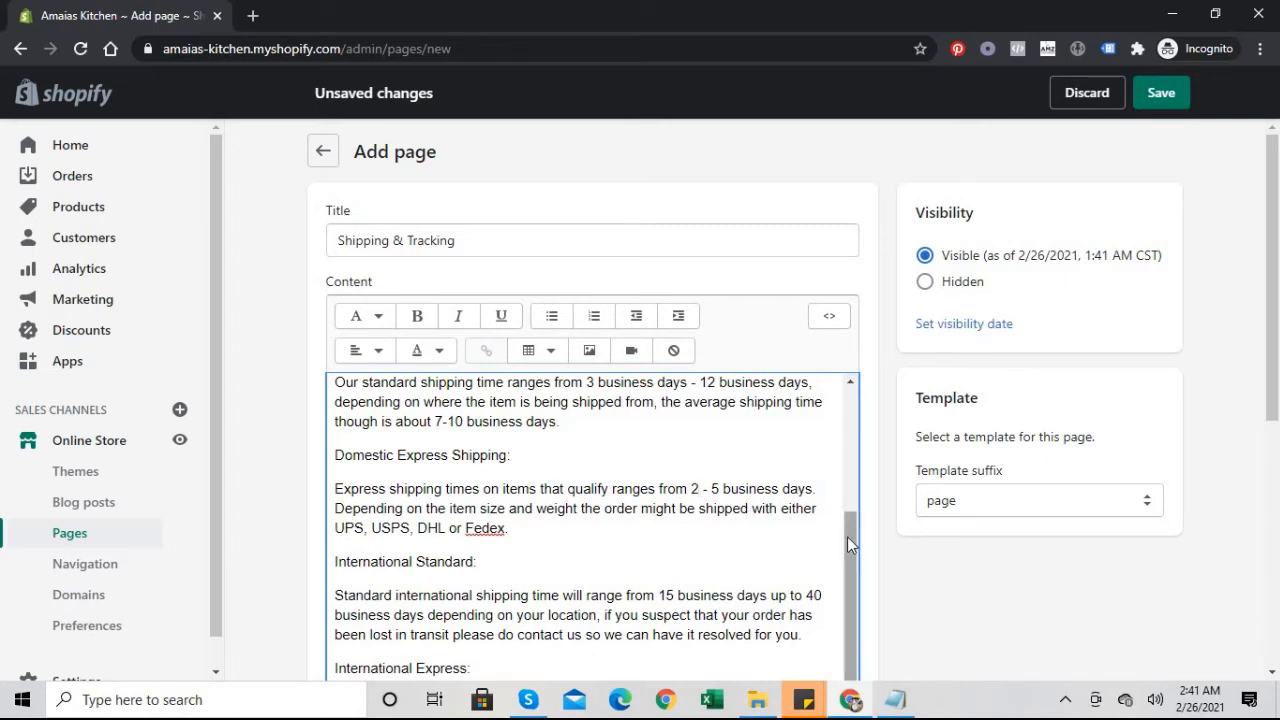
Step: Change international standard shipping's 40 business days to 22 and delete the ':)' after 'track your orders'
left_click_drag(1272, 348, 1266, 420)
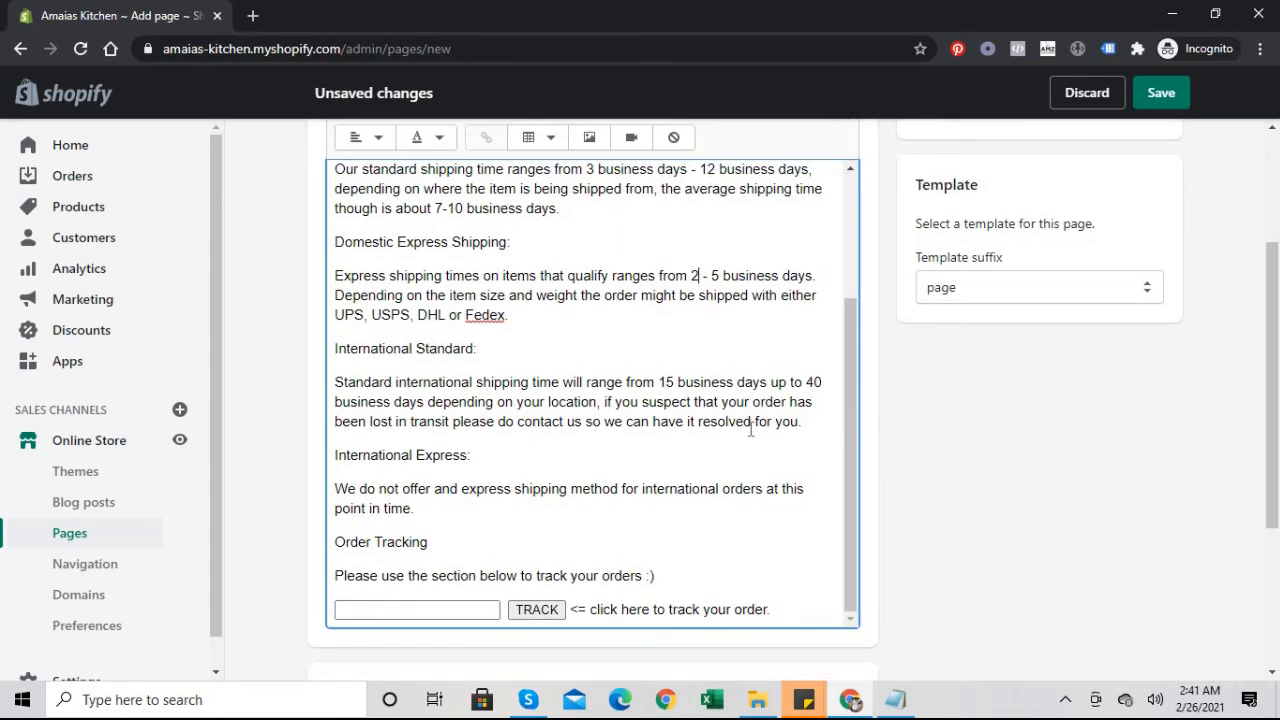
left_click(825, 382)
key("BackSpace")
key("BackSpace")
type("22")
key("BackSpace")
key("BackSpace")
left_click(454, 614)
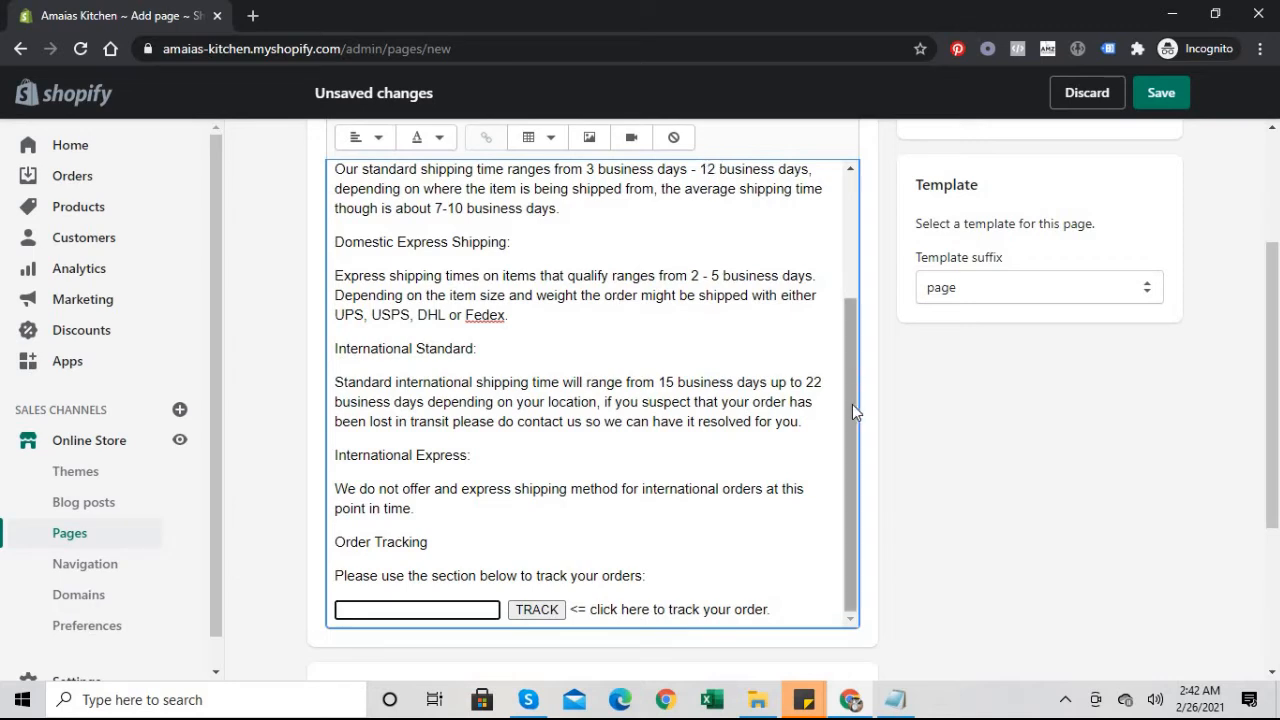
left_click_drag(852, 393, 863, 135)
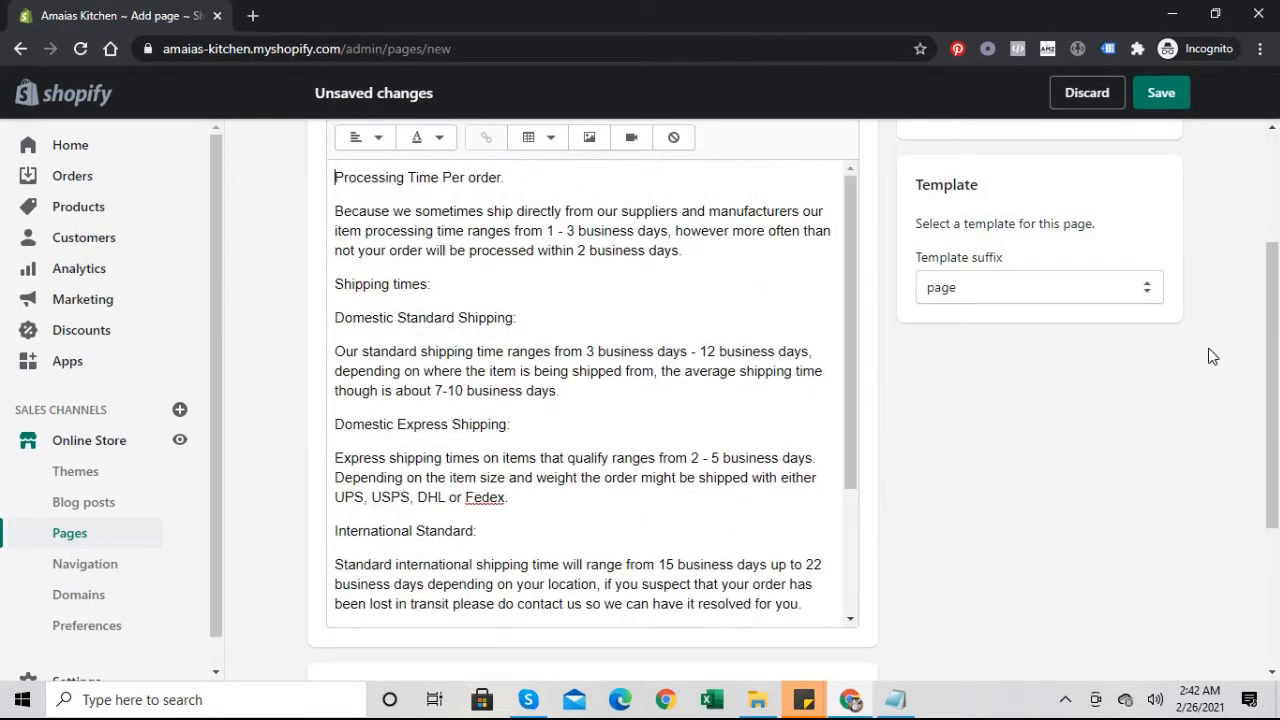
left_click_drag(1278, 315, 1276, 208)
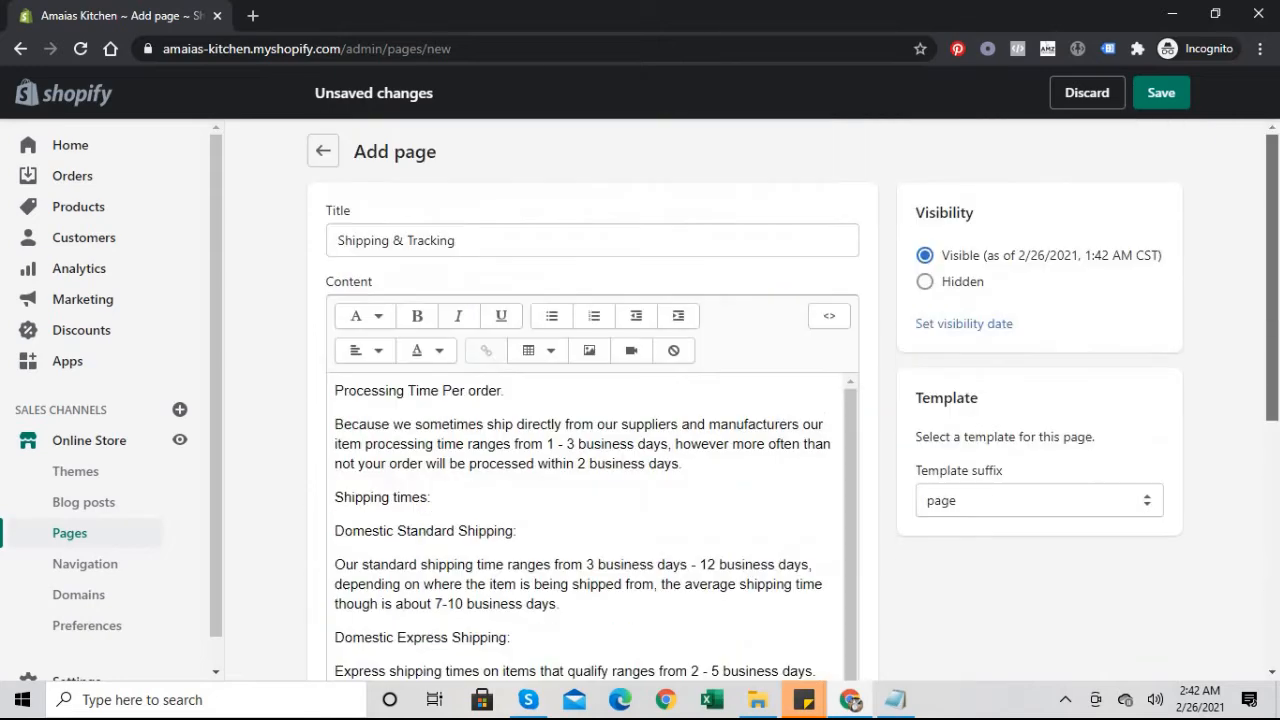
Step: Save the Shipping & Tracking page, review the created page, then begin another blank page
left_click(1167, 101)
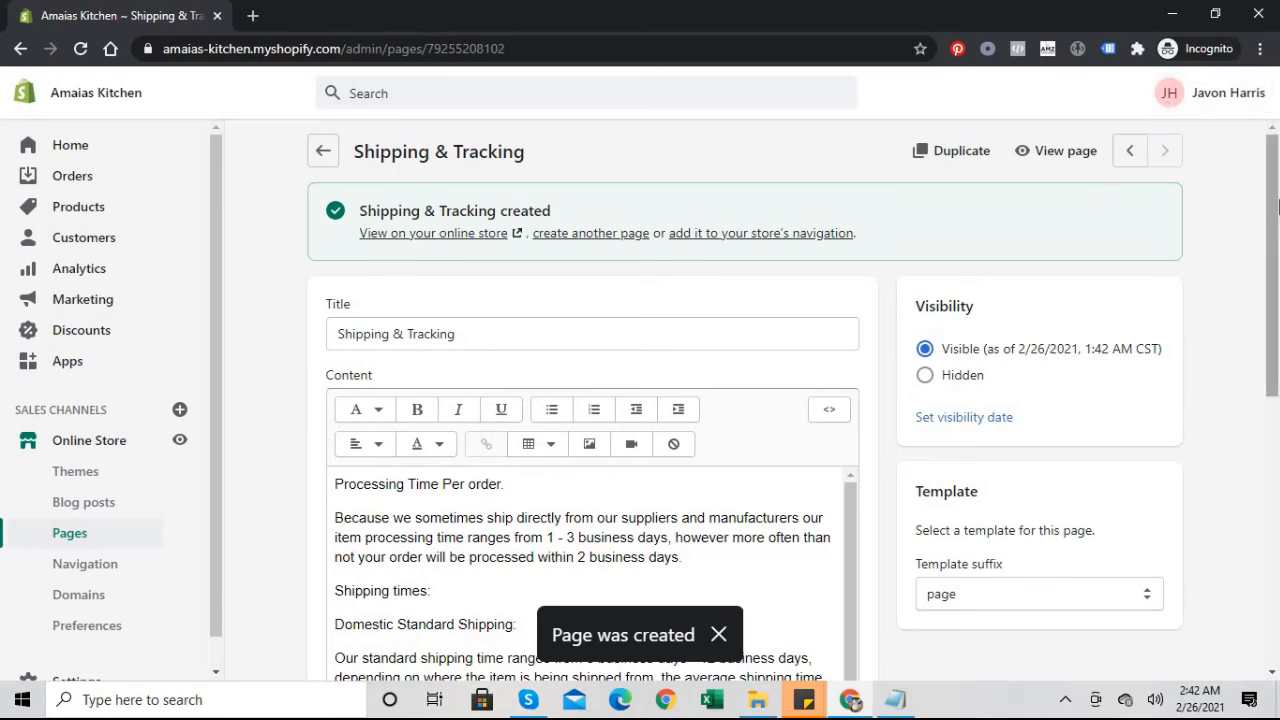
scroll(1249, 426, "down", 8)
scroll(1245, 587, "up", 8)
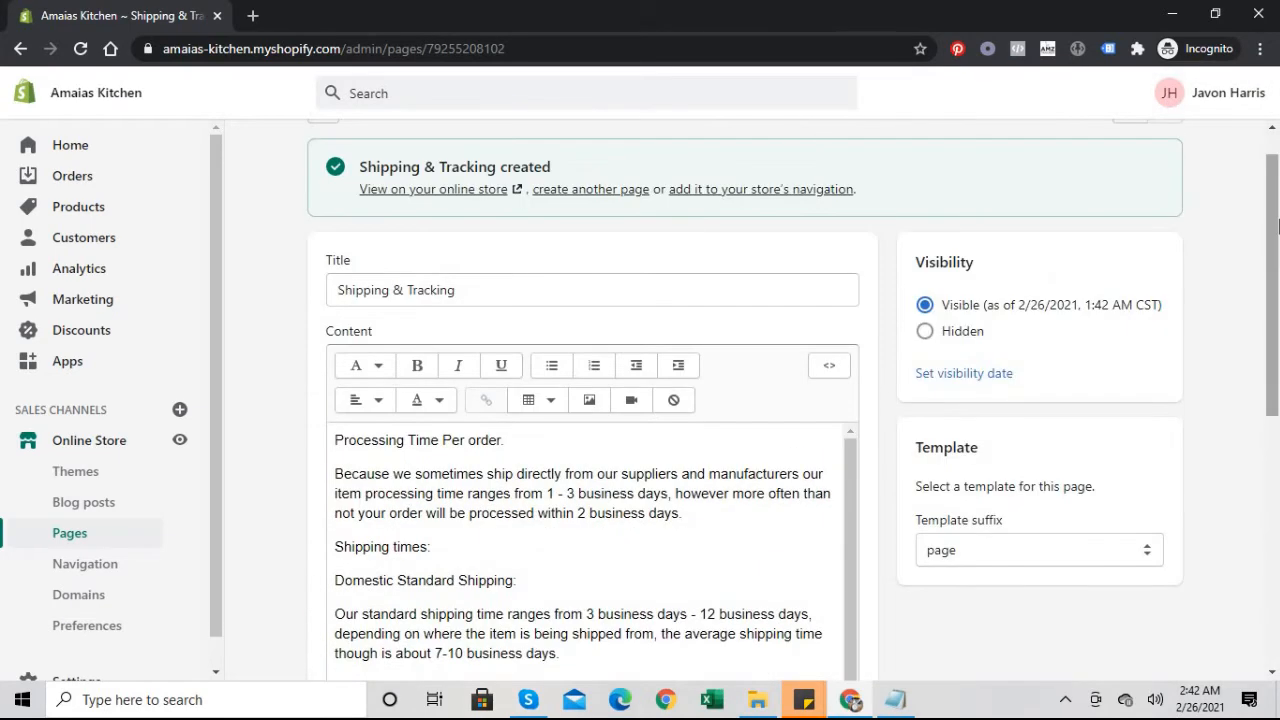
scroll(1275, 540, "down", 5)
scroll(1268, 168, "up", 8)
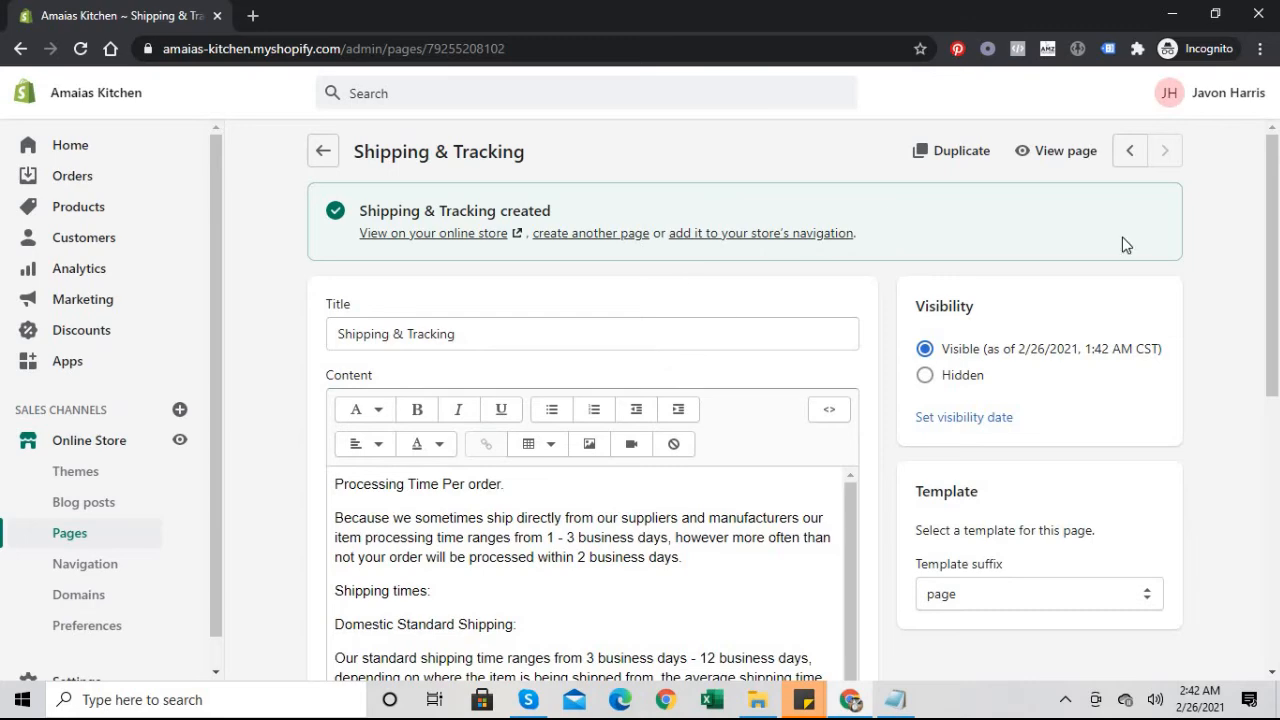
mouse_move(1263, 232)
left_mouse_down()
mouse_move(1248, 486)
mouse_move(1263, 255)
left_mouse_up()
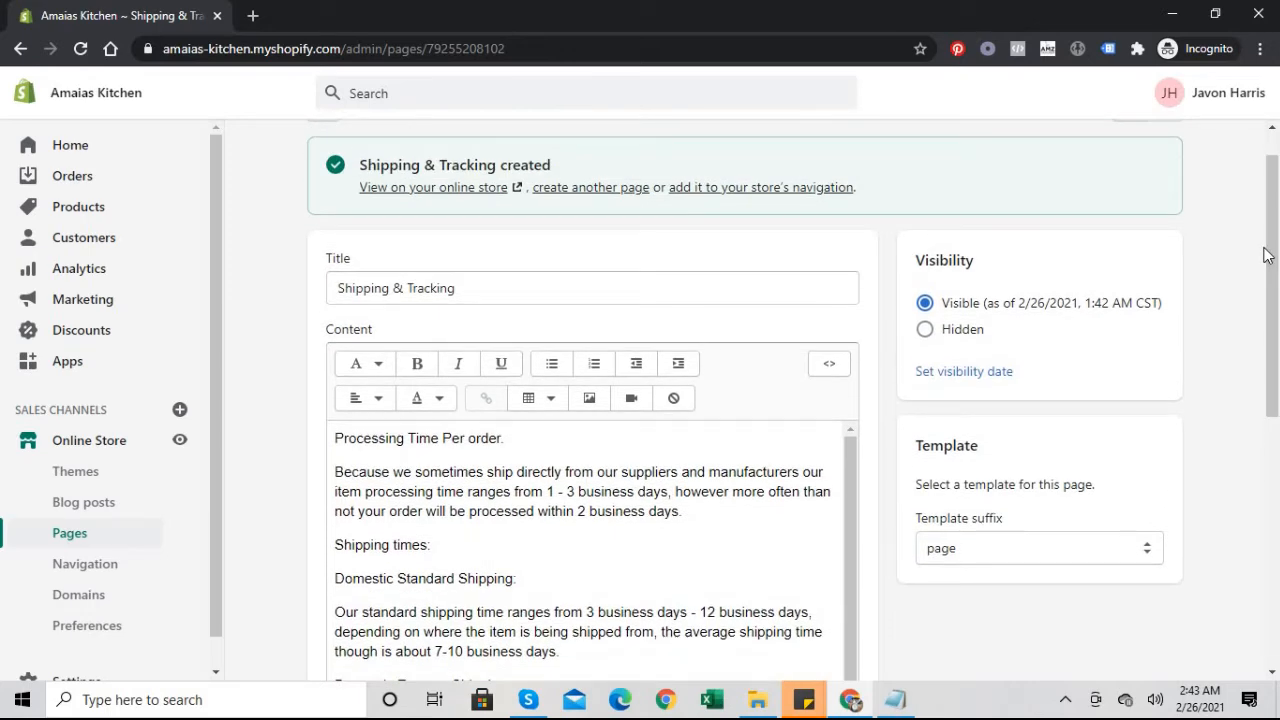
left_click_drag(1268, 255, 1272, 145)
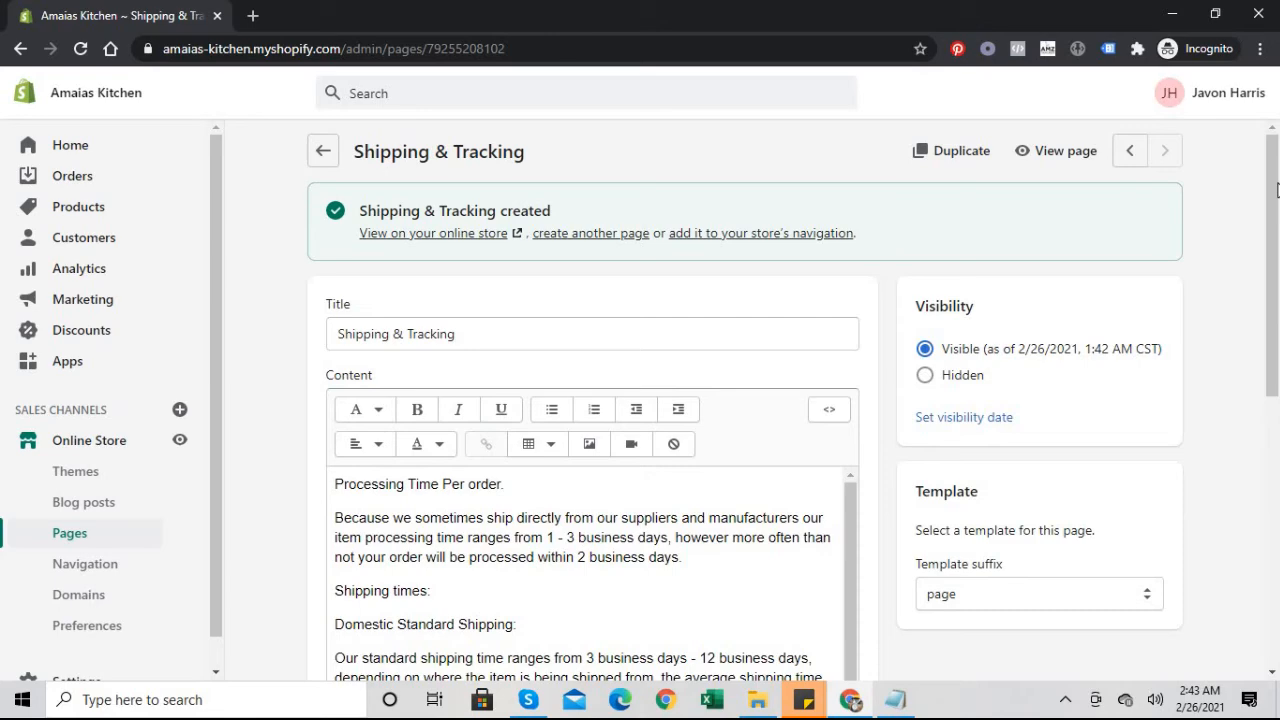
scroll(1249, 545, "down", 8)
left_click_drag(1252, 547, 1278, 82)
left_click(604, 234)
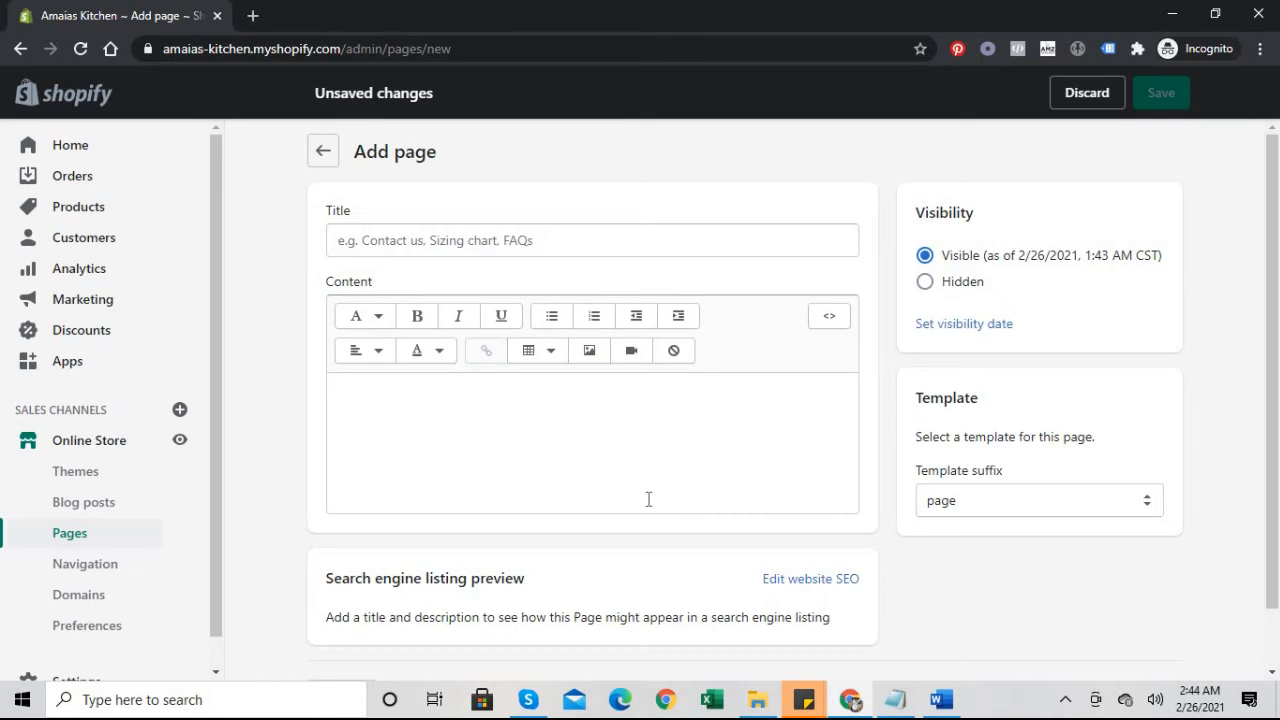
Step: Title the new store page 'Affiliate Sign Up'
left_click(477, 248)
type("Aff")
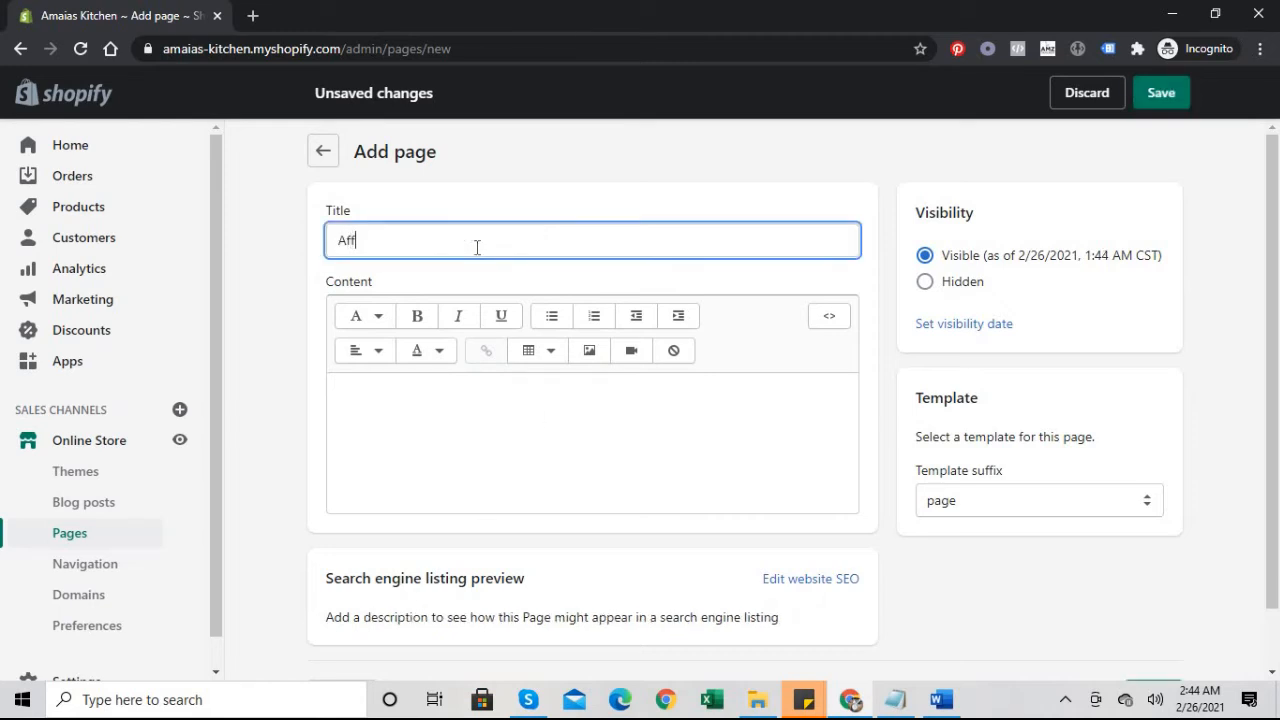
type("iliate Sign Up")
left_click_drag(1268, 370, 1268, 375)
scroll(1265, 375, "down", 1)
scroll(697, 371, "up", 1)
Step: Paste the affiliate program text into the content and remove the blank lines around Bonuses
left_click(649, 456)
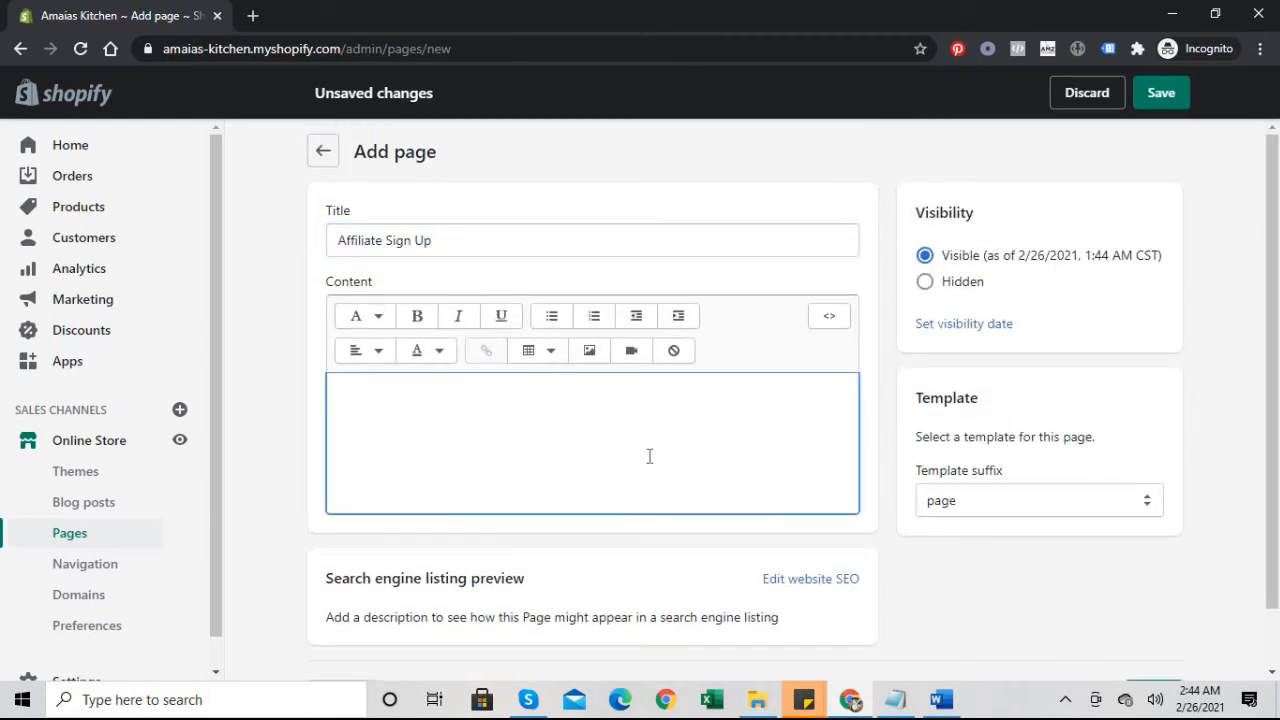
key("ctrl+v")
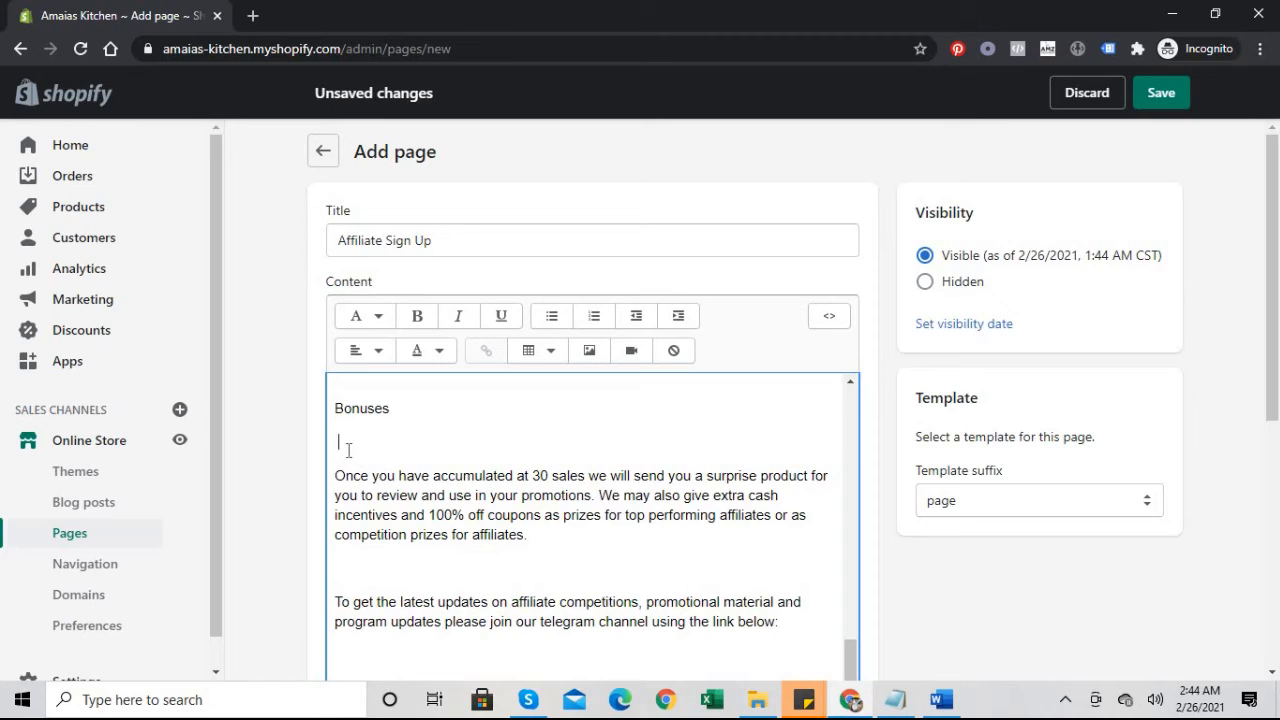
key("BackSpace")
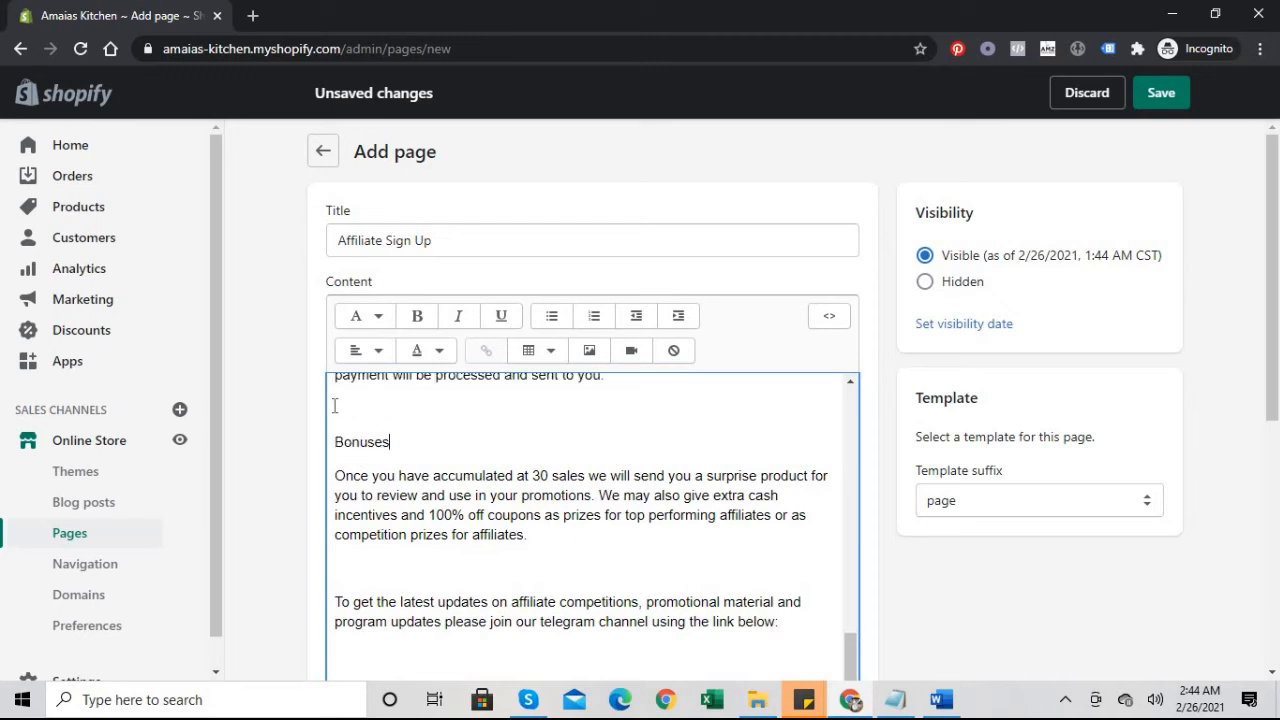
left_click(334, 405)
key("BackSpace")
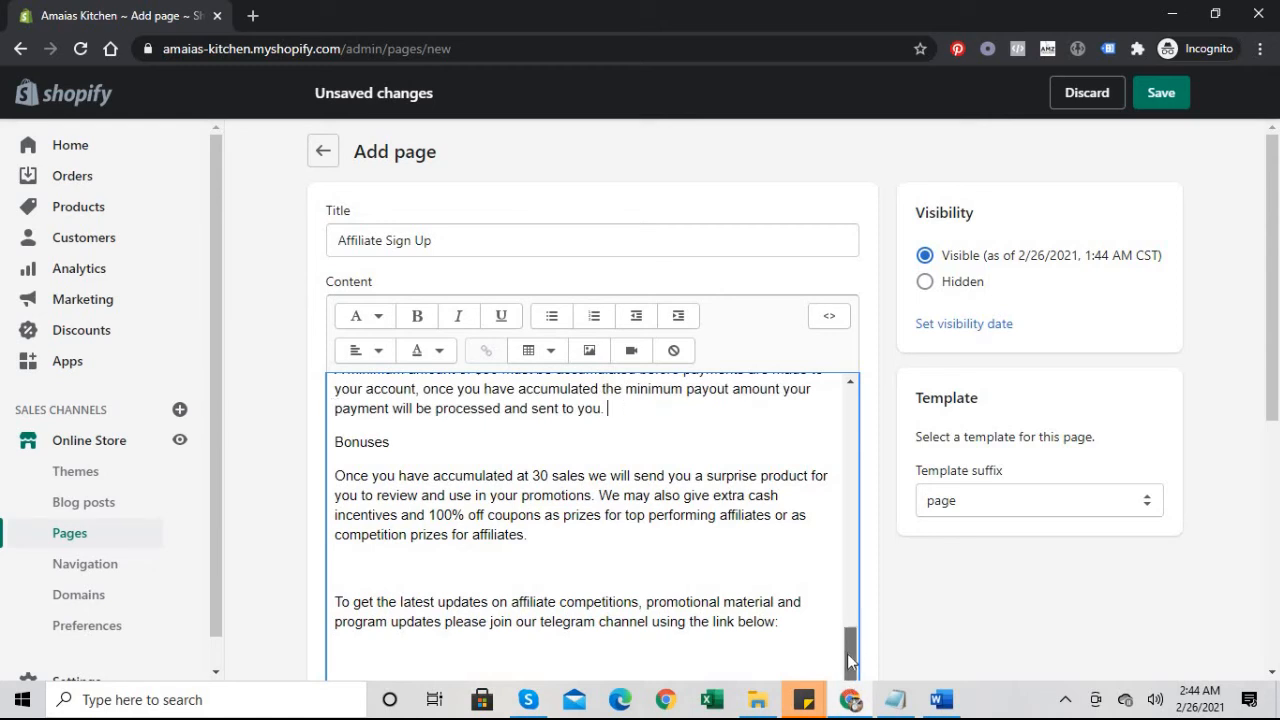
Step: Delete the blank lines before the Telegram paragraph and around 'Join Our Telegram Here'
left_click(348, 565)
key("BackSpace")
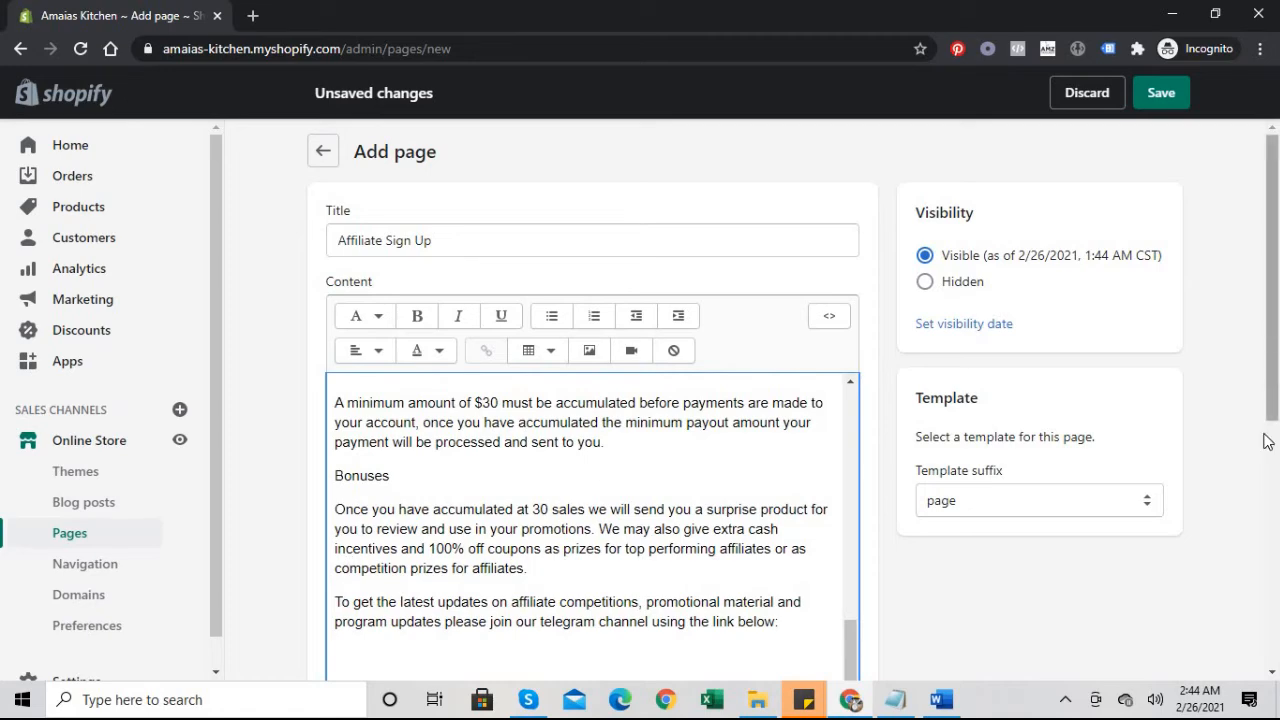
scroll(1264, 441, "down", 2)
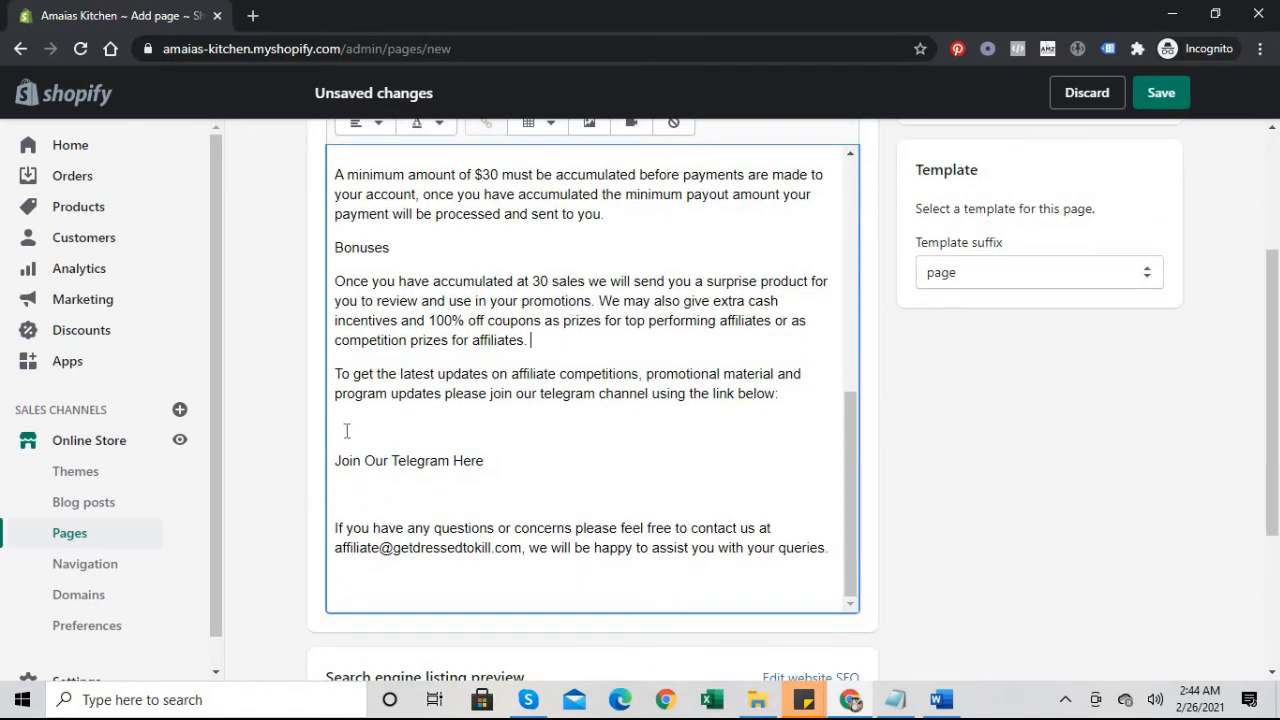
left_click(346, 430)
key("BackSpace")
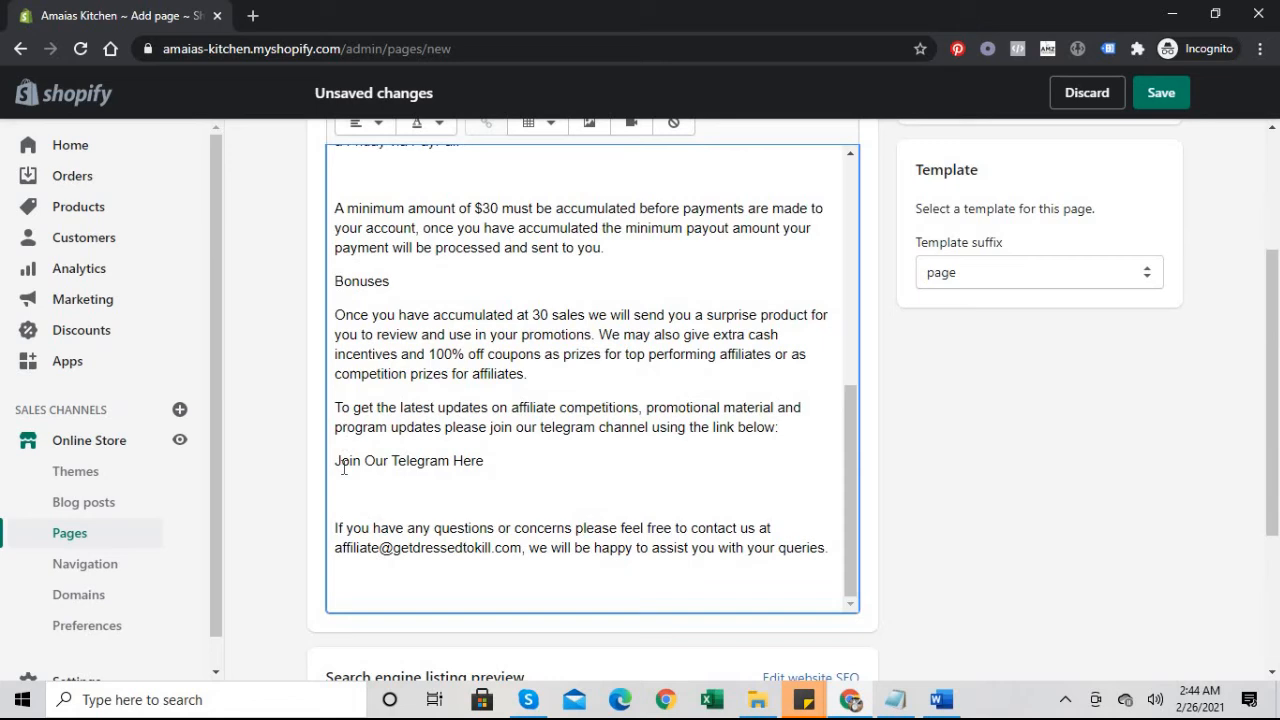
left_click(348, 500)
key("BackSpace")
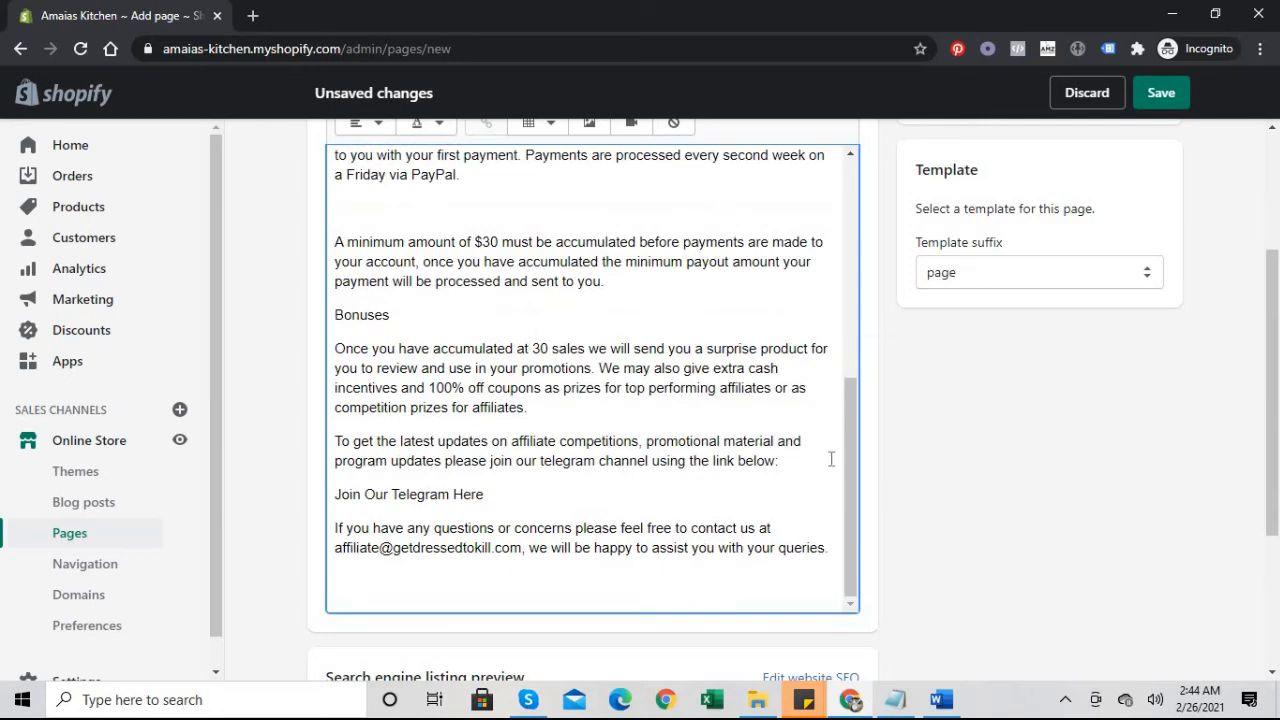
scroll(849, 457, "up", 5)
scroll(834, 360, "down", 5)
scroll(843, 220, "up", 5)
Step: Delete blank lines after the opening paragraph, Sign Up Here, Commission Structure, Payments and the PayPal sentence
left_click(349, 217)
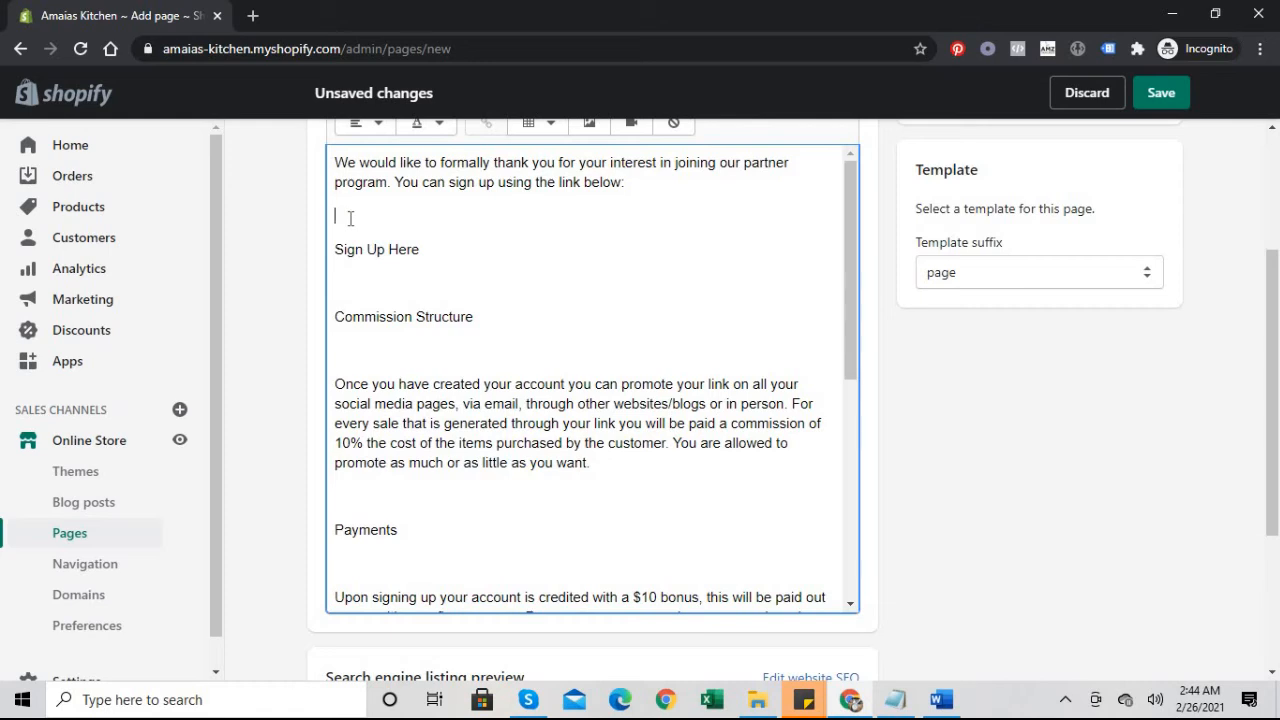
key("BackSpace")
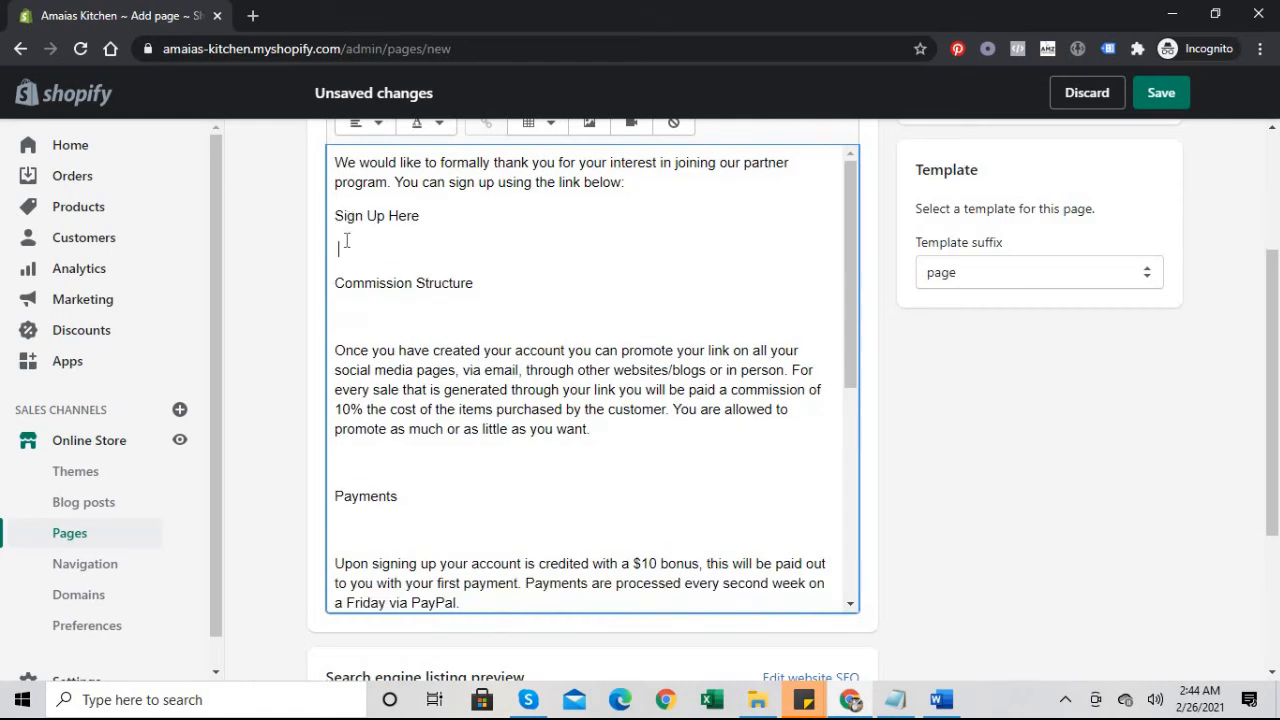
key("BackSpace")
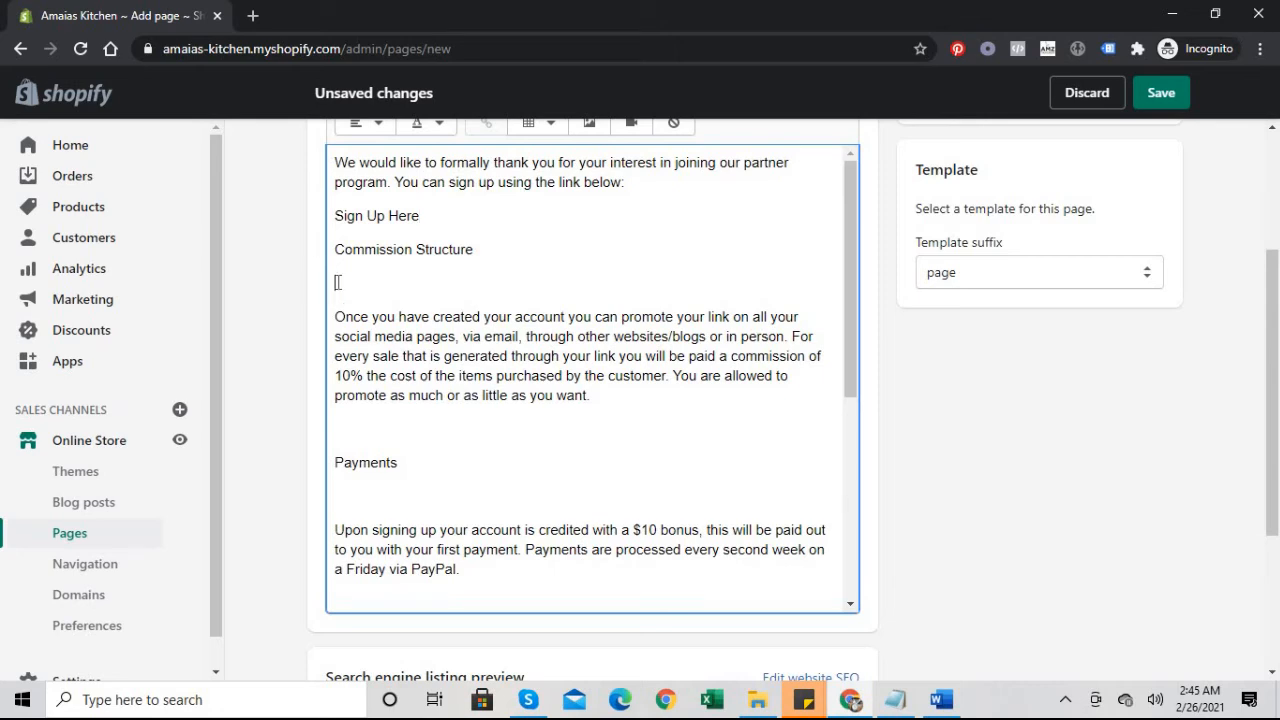
key("BackSpace")
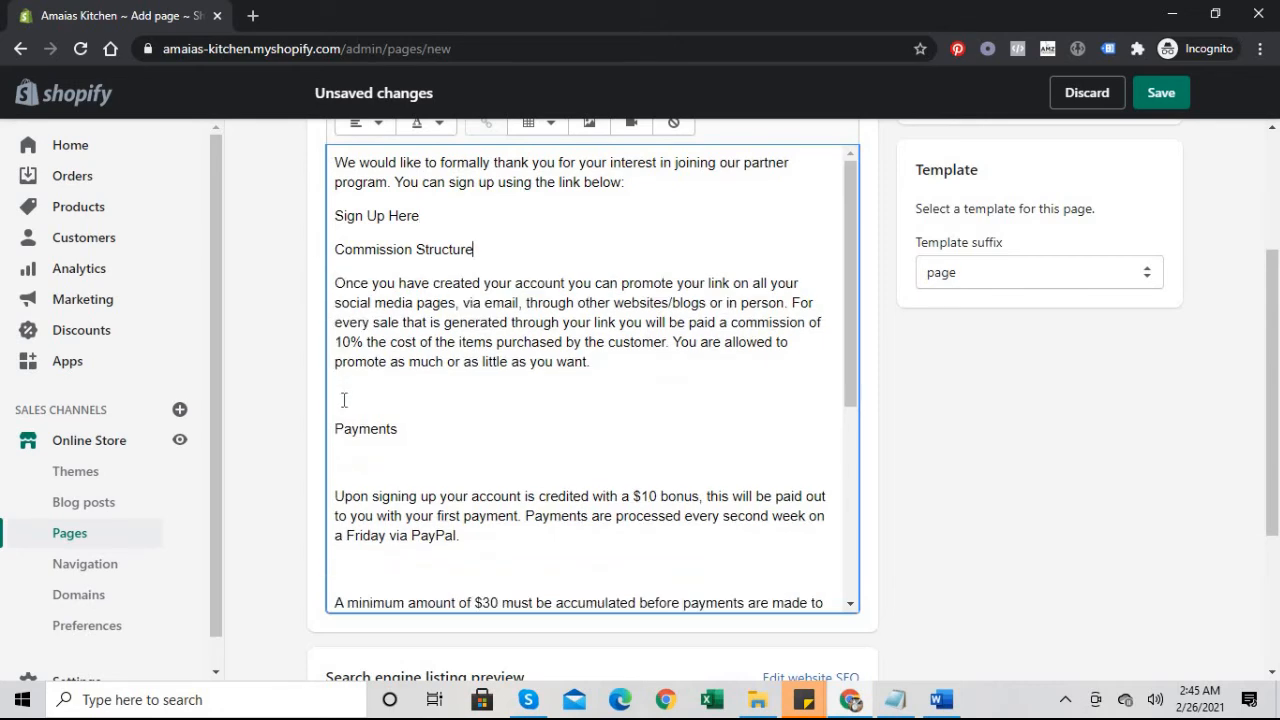
key("BackSpace")
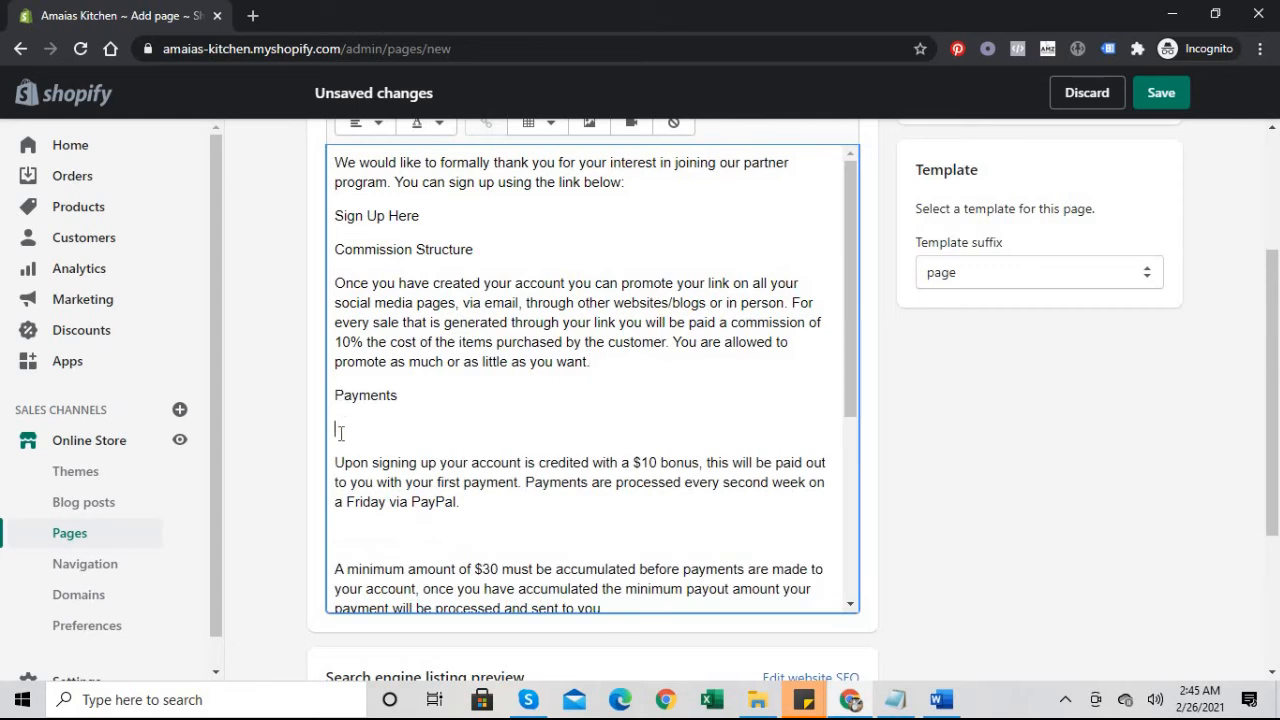
key("BackSpace")
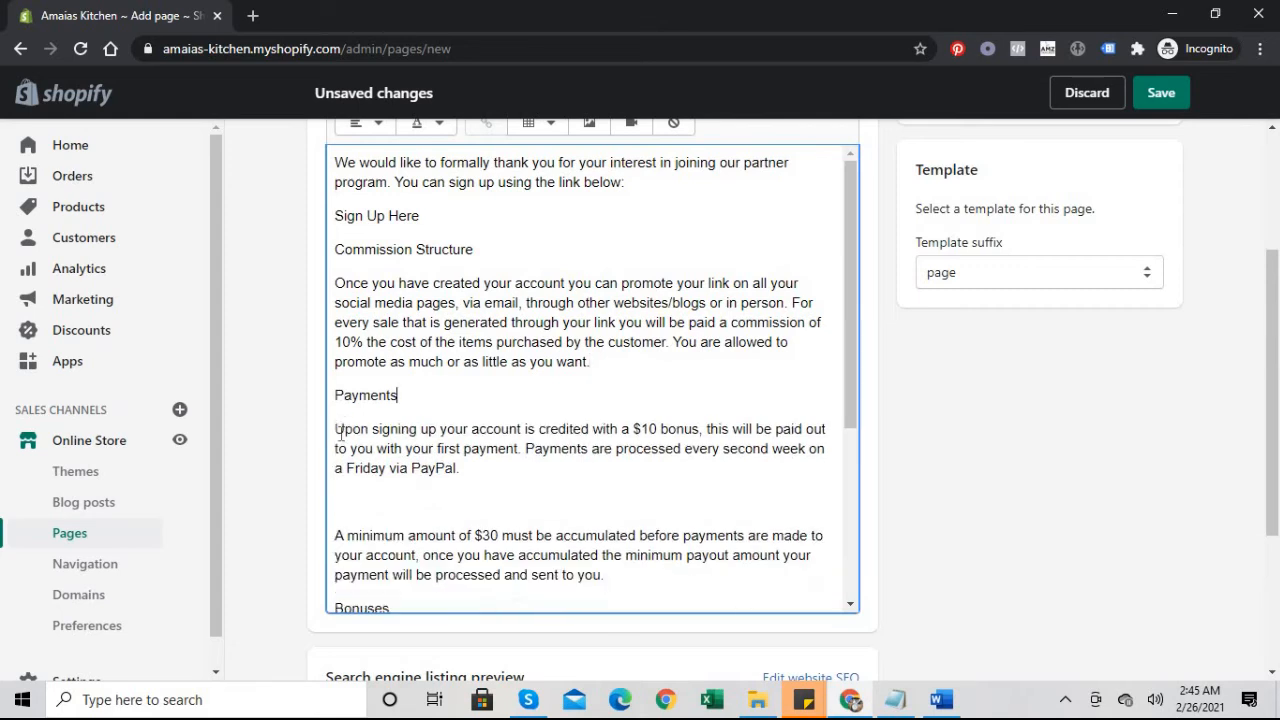
left_click(342, 503)
key("BackSpace")
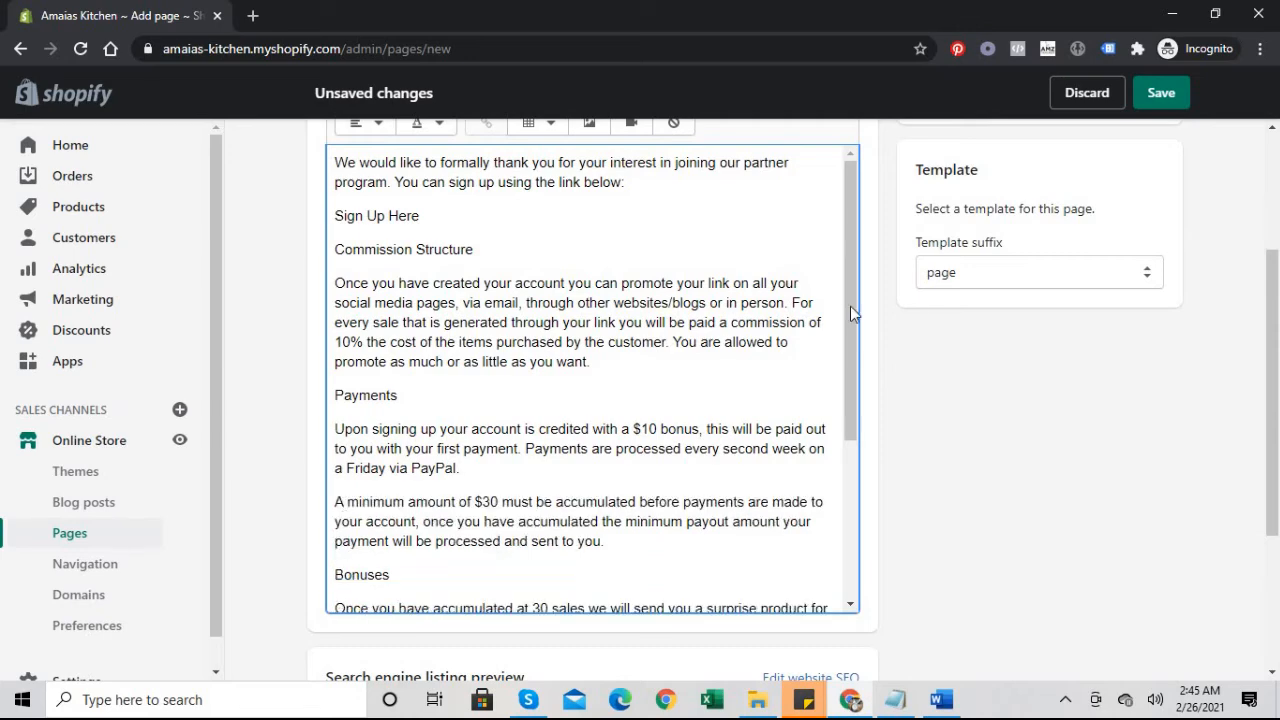
left_click_drag(848, 306, 829, 506)
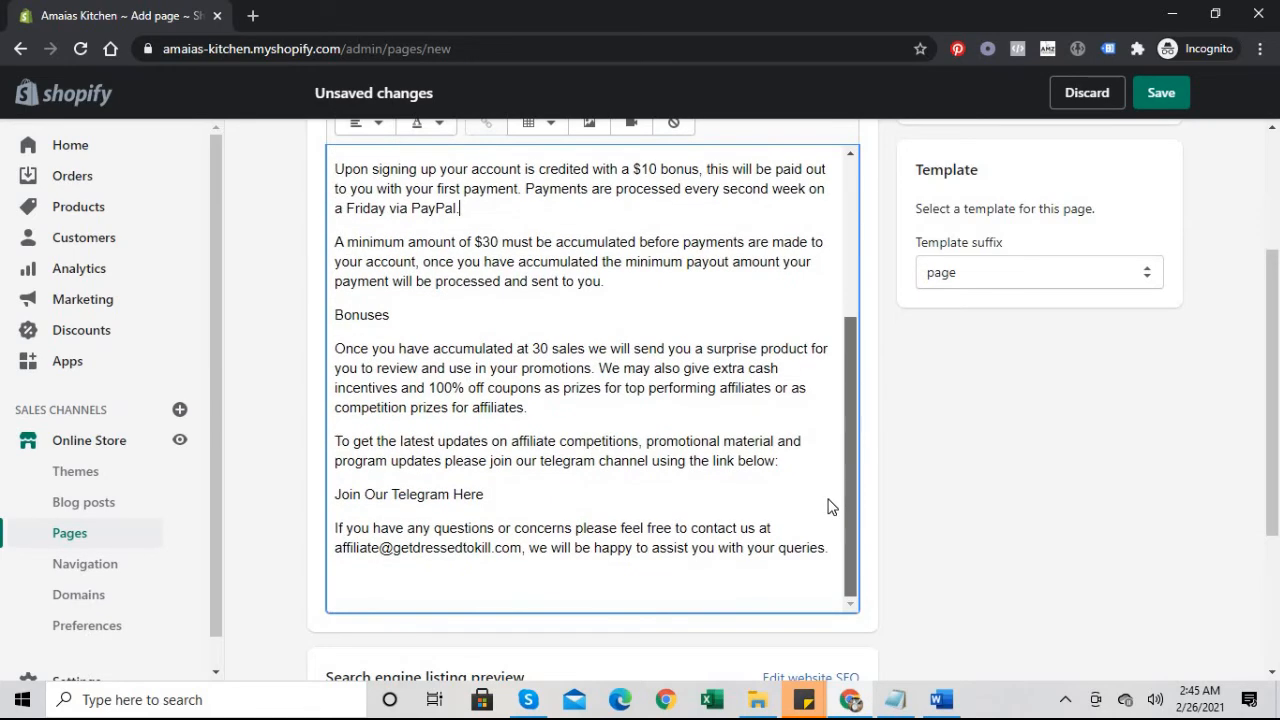
Step: Replace the contact e-mail's old domain with 'amaiaskitchen'
left_click(395, 548)
left_click_drag(395, 548, 492, 552)
key("BackSpace")
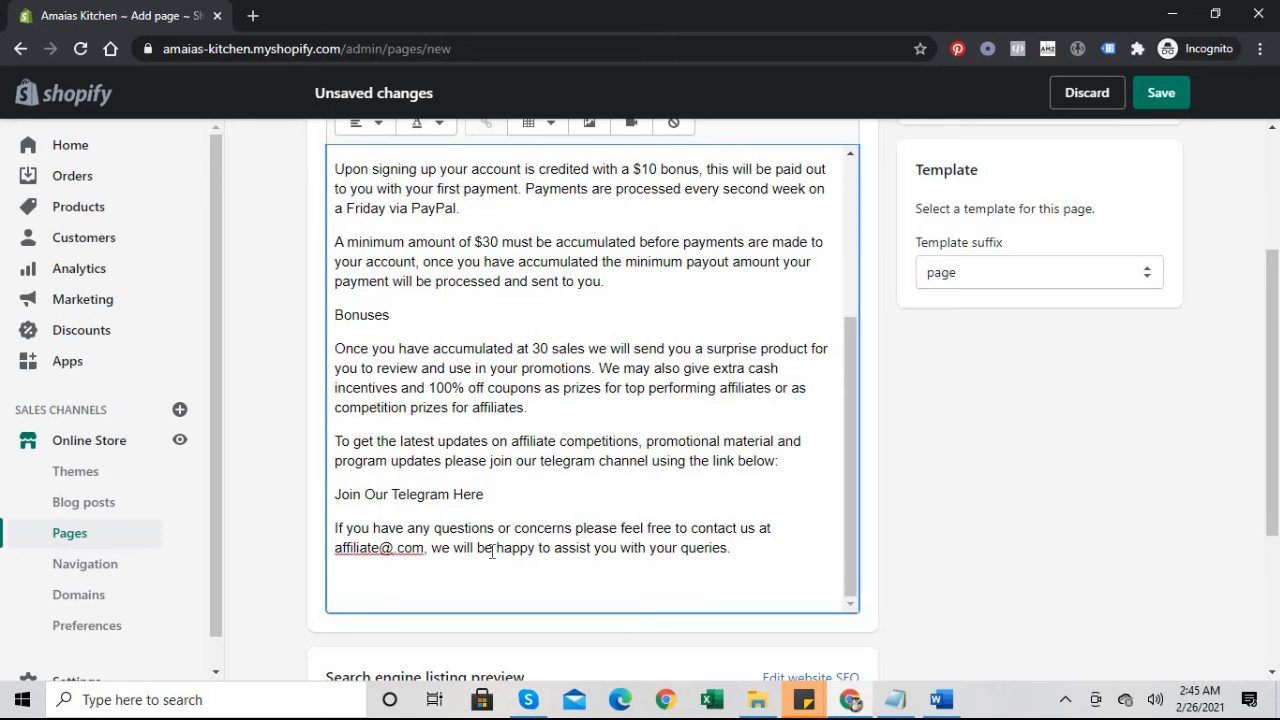
type("amai")
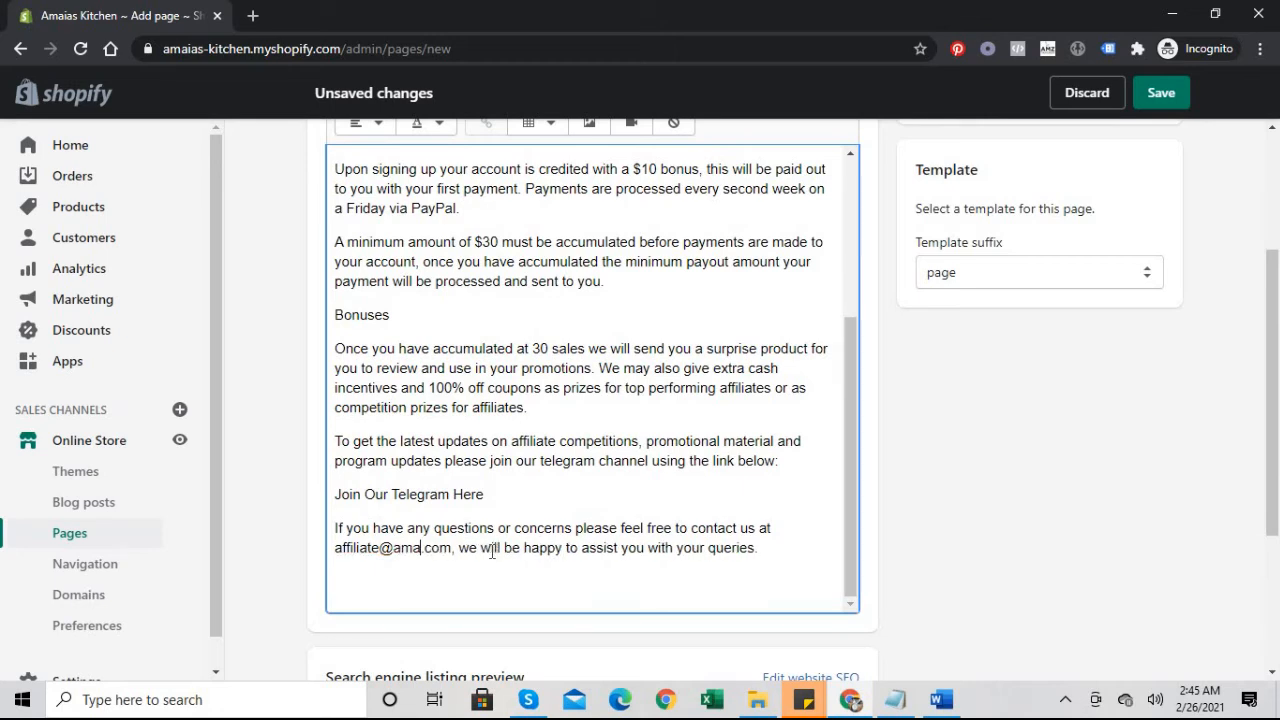
type("askitchen")
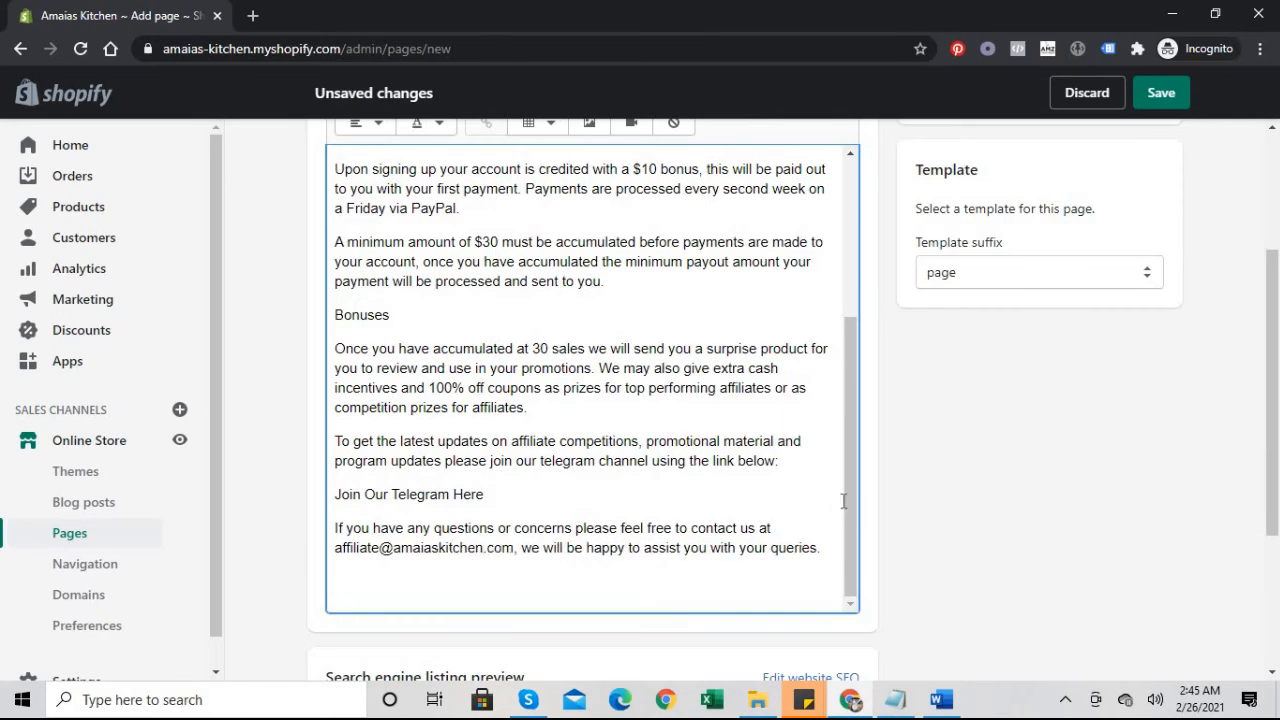
Step: Select the two Telegram invitation paragraphs in the content
left_click_drag(850, 513, 879, 280)
mouse_move(1278, 400)
left_mouse_down()
mouse_move(1278, 325)
mouse_move(1275, 377)
left_mouse_up()
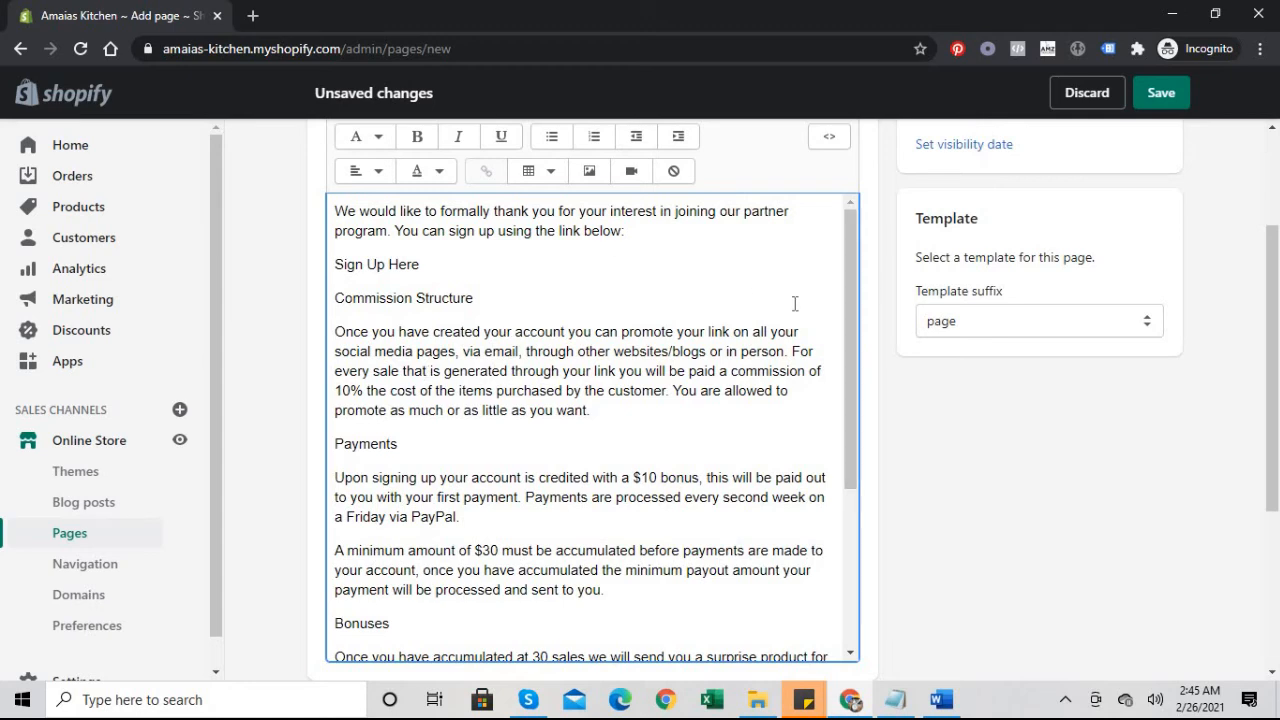
left_click_drag(854, 315, 853, 351)
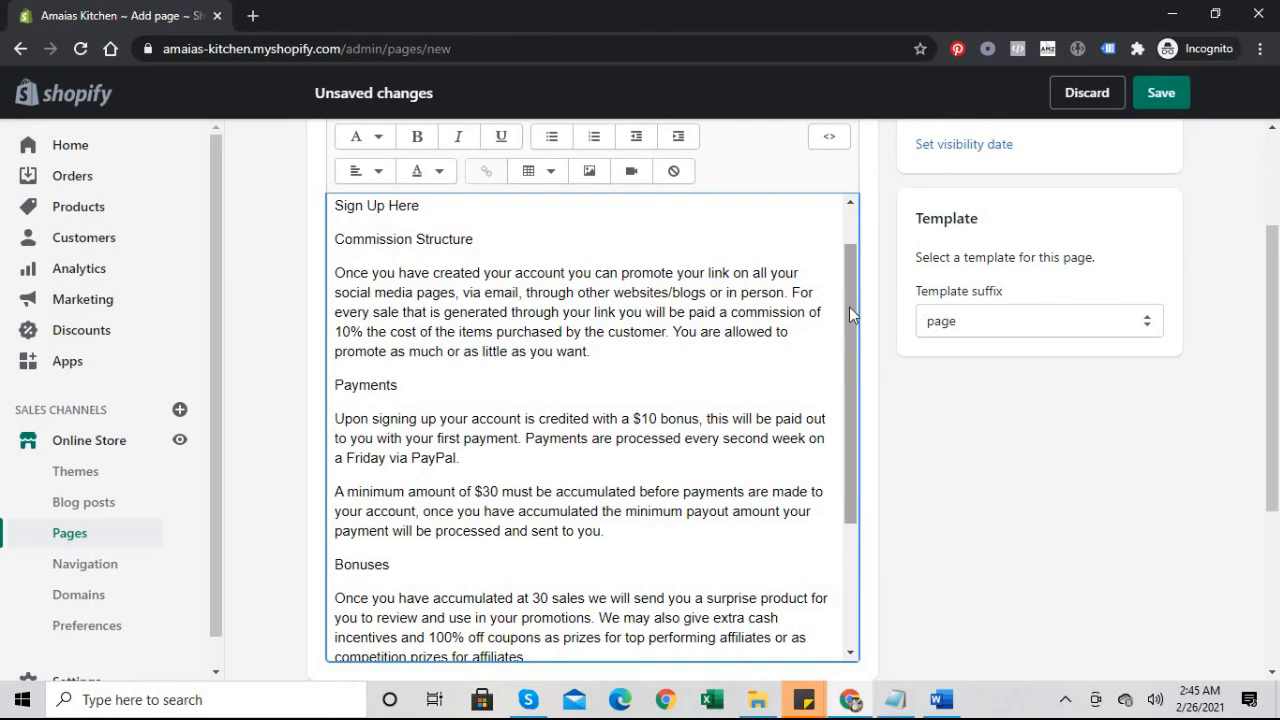
left_click_drag(849, 313, 844, 446)
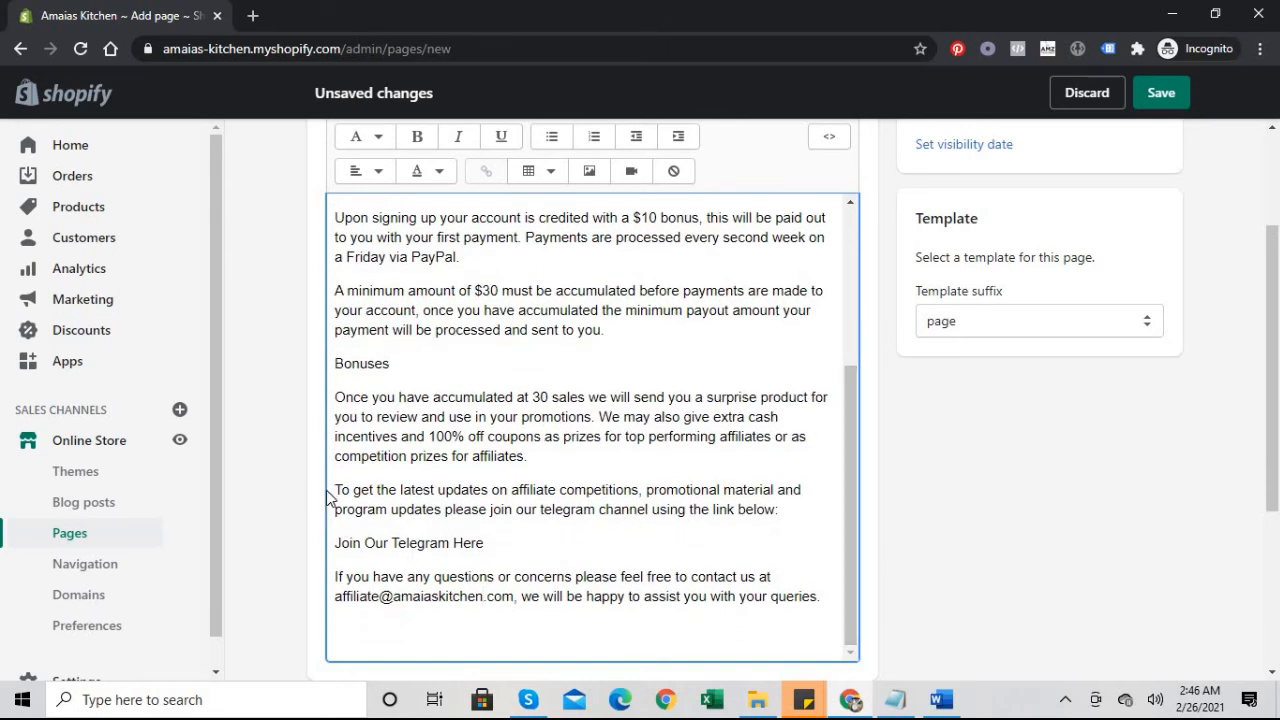
left_click_drag(336, 489, 486, 537)
Step: Delete the Telegram invitation paragraphs and highlight the Sign Up Here line
key("BackSpace")
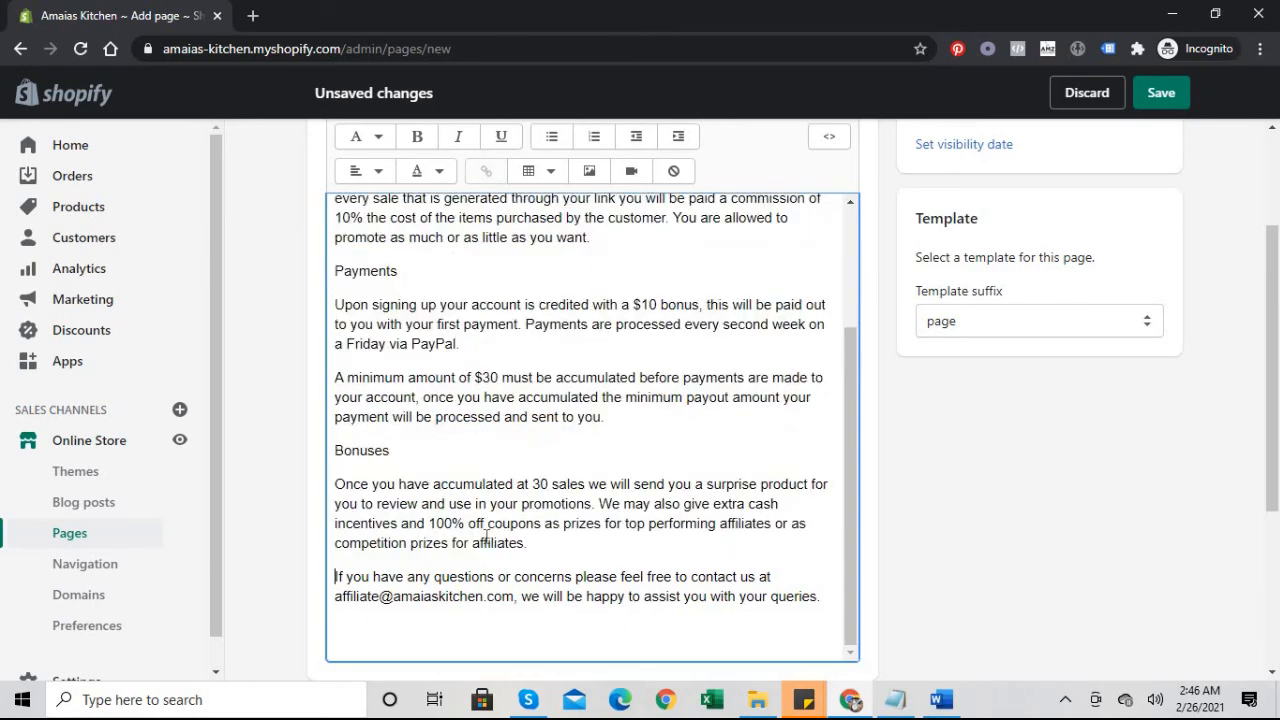
left_click_drag(850, 405, 842, 252)
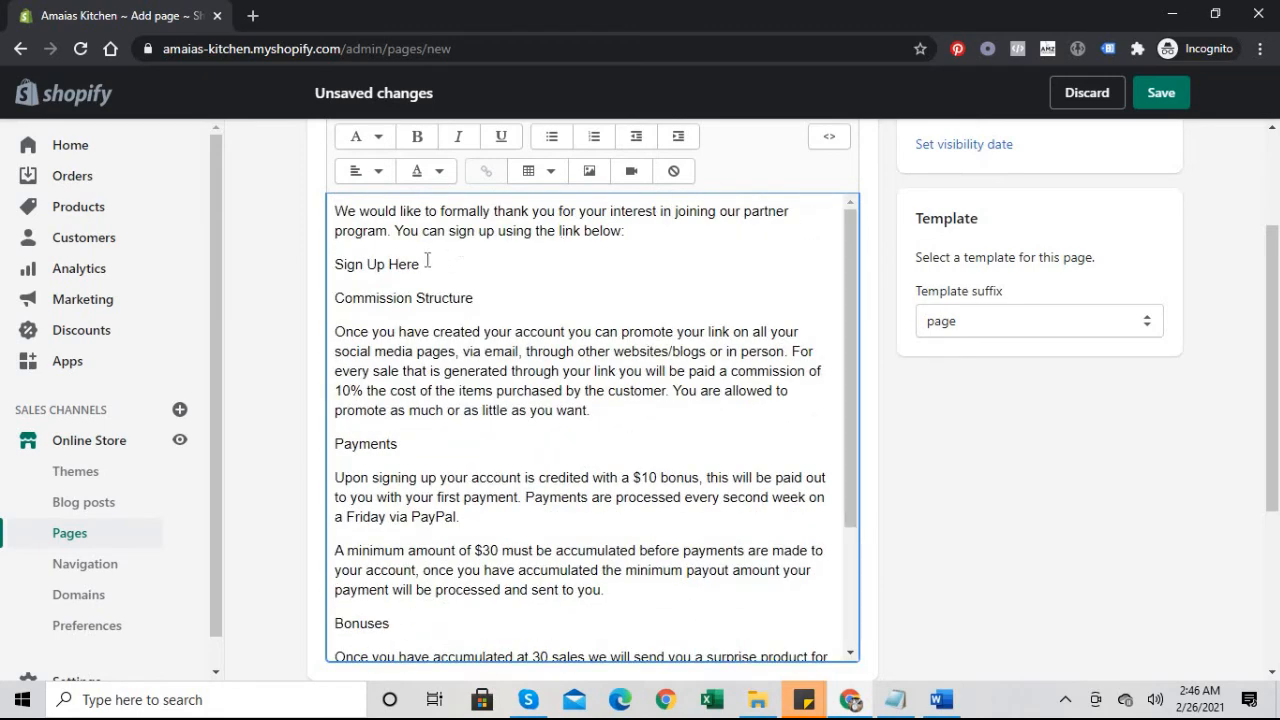
left_click_drag(448, 264, 331, 270)
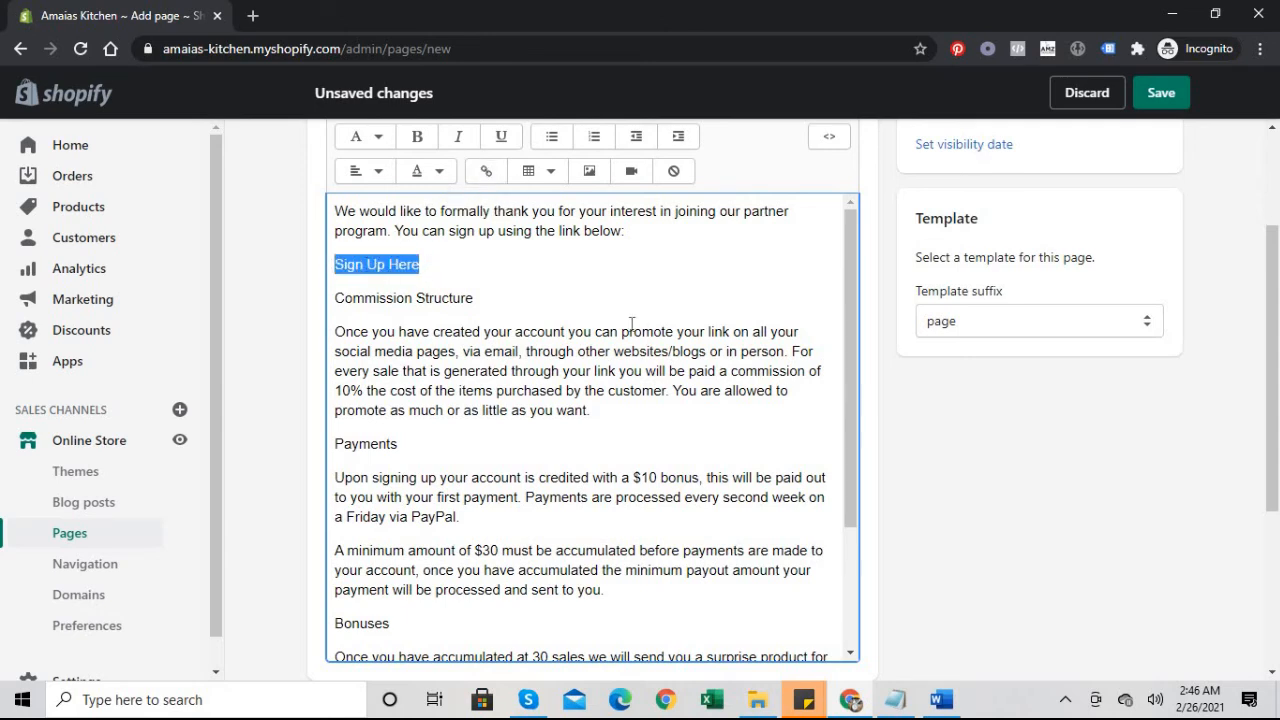
Step: Review the affiliate content and save the new Affiliate Sign Up page
scroll(828, 491, "down", 3)
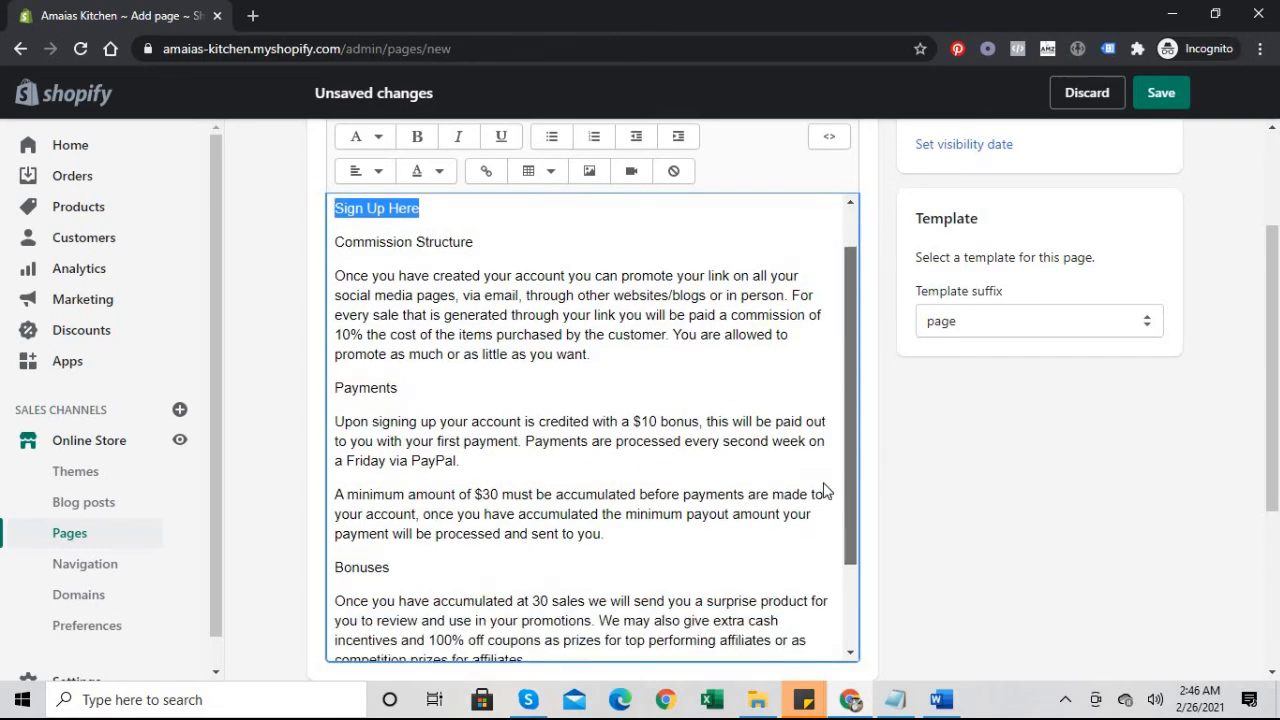
scroll(810, 421, "up", 3)
scroll(810, 421, "down", 2)
scroll(806, 463, "up", 1)
scroll(823, 334, "down", 1)
scroll(806, 529, "up", 1)
scroll(806, 325, "down", 2)
scroll(783, 531, "up", 3)
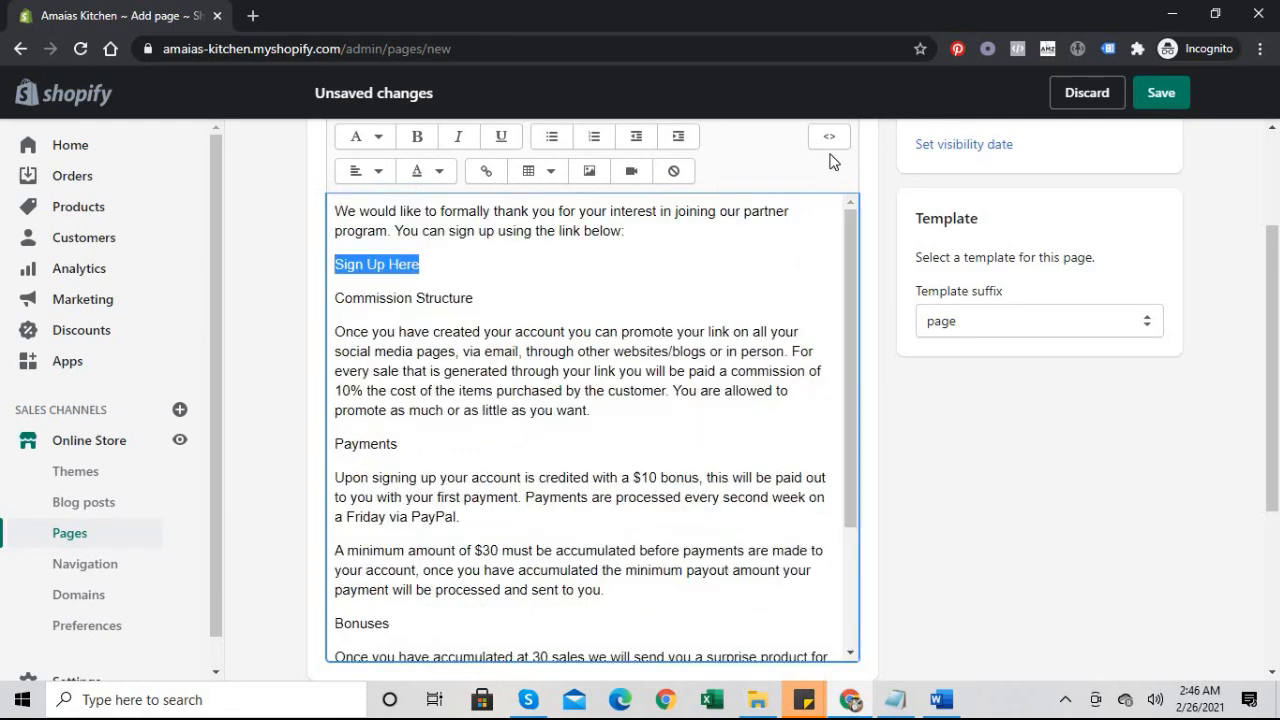
left_click(1166, 102)
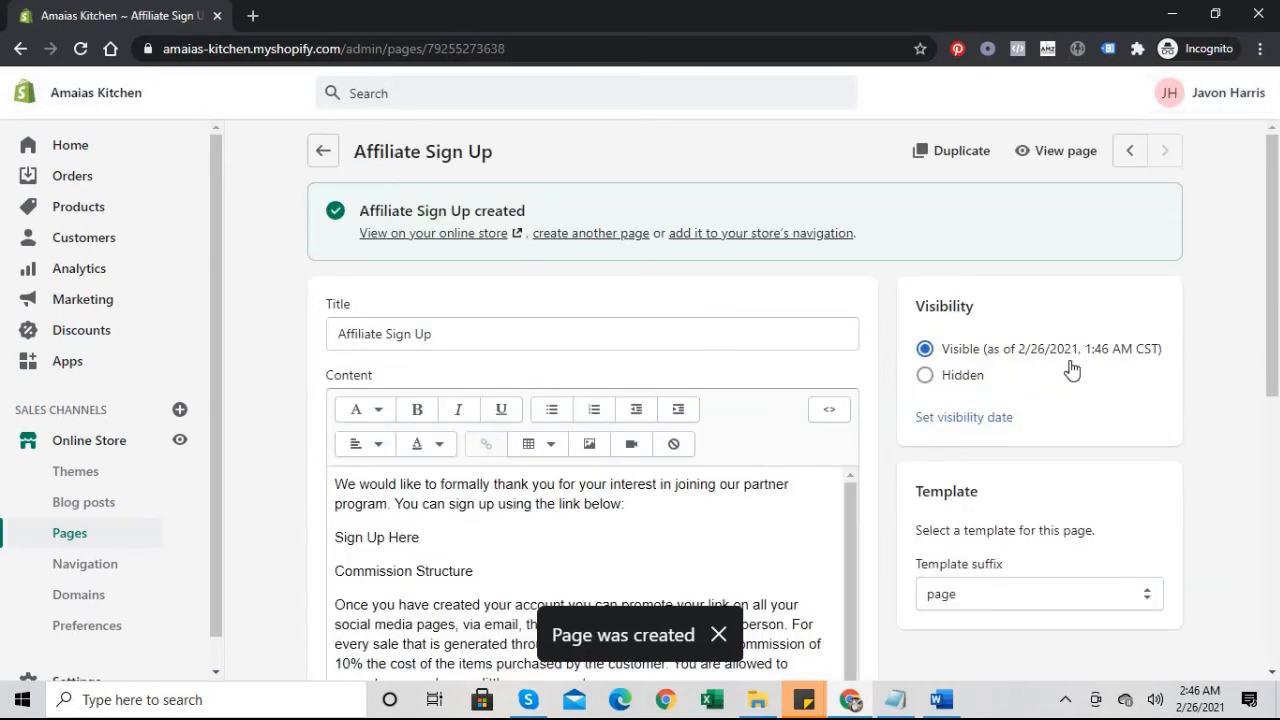
Step: Scroll through the saved Affiliate Sign Up page and its /pages/affiliate-sign-up listing
left_click_drag(1277, 149, 1278, 85)
left_click_drag(1258, 400, 1265, 160)
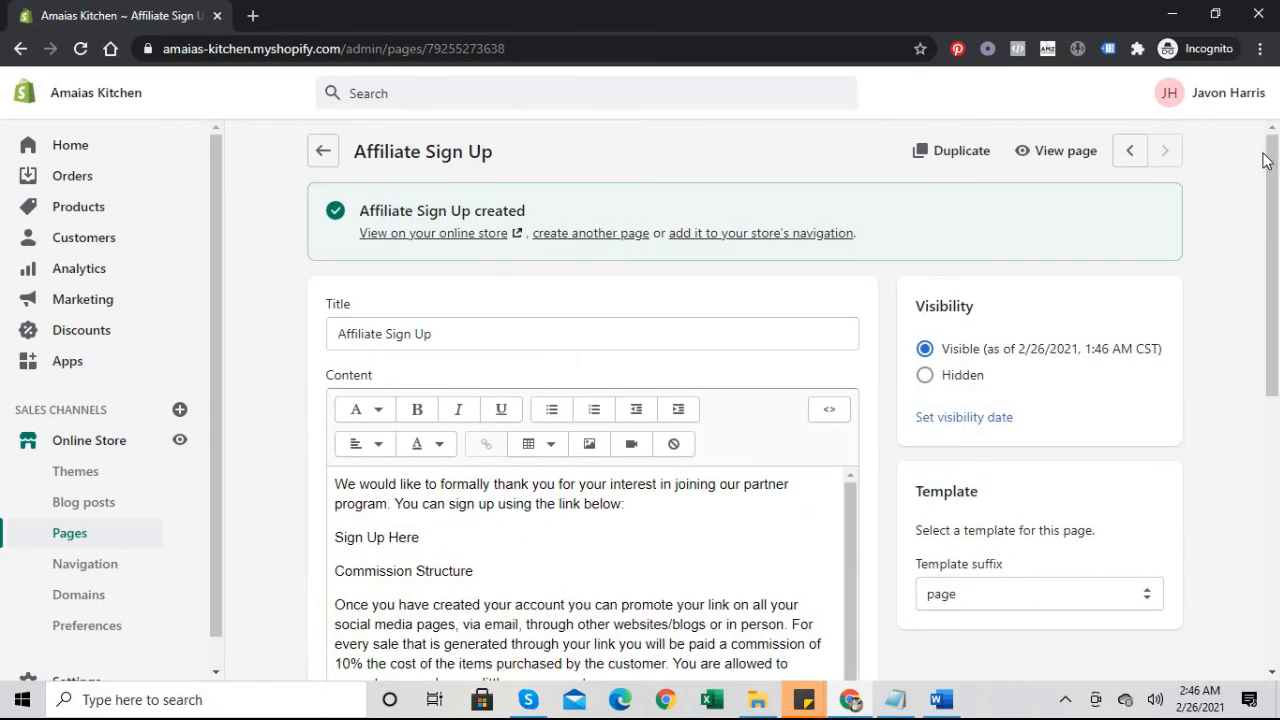